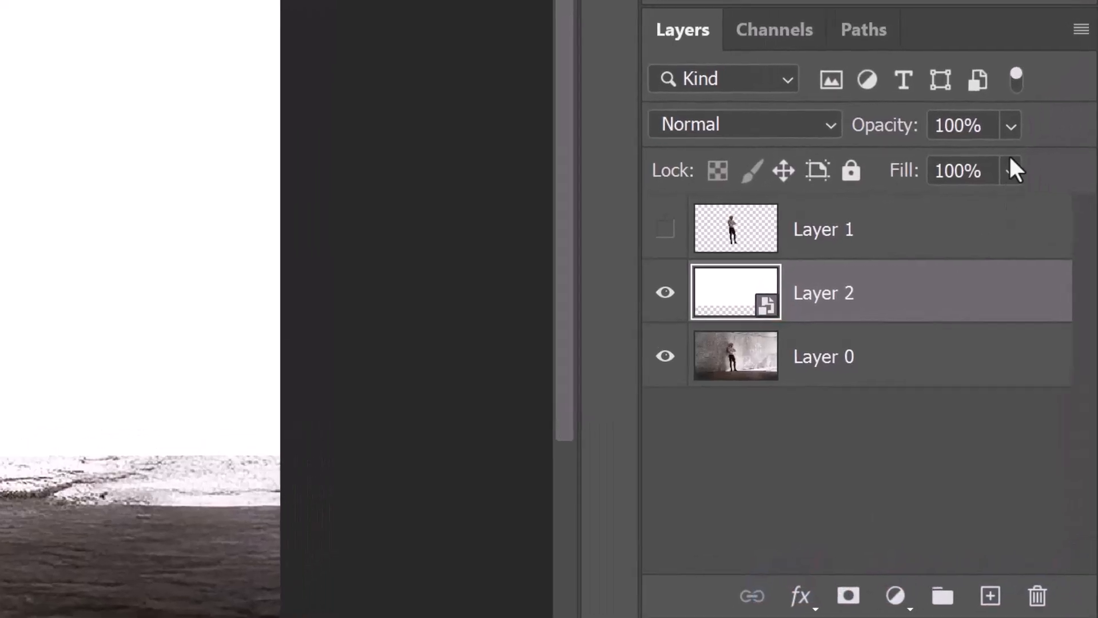
# Lower Layer 2's opacity to 43% and skew the white rectangle's two bottom corners vertically to follow the base of the concrete wall
pyautogui.click(1010, 127)
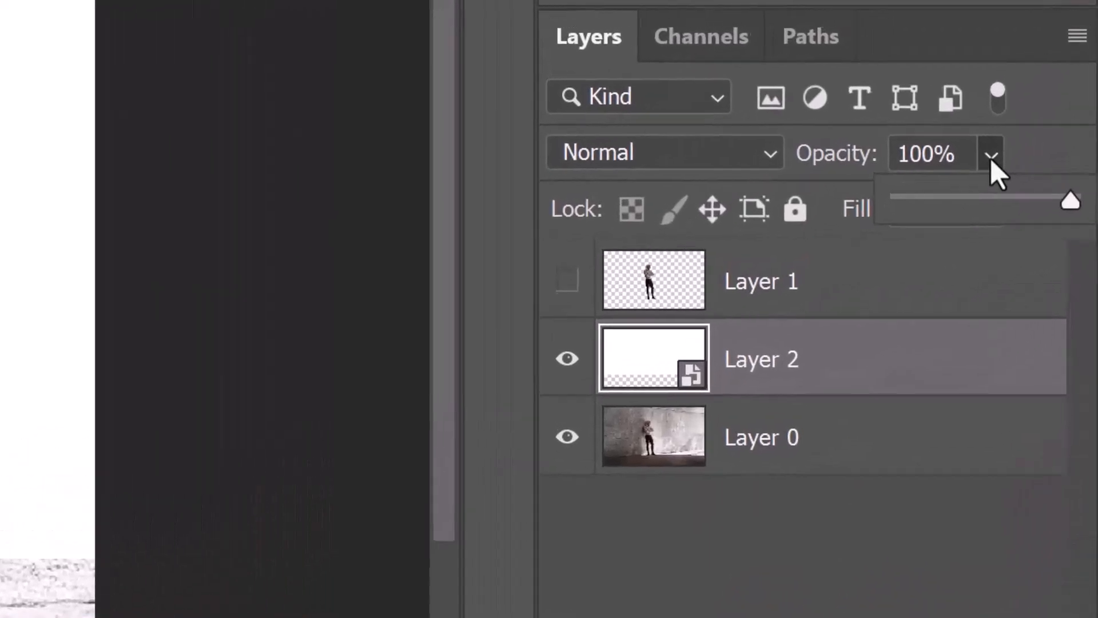
pyautogui.moveTo(1076, 166); pyautogui.dragTo(997, 165)
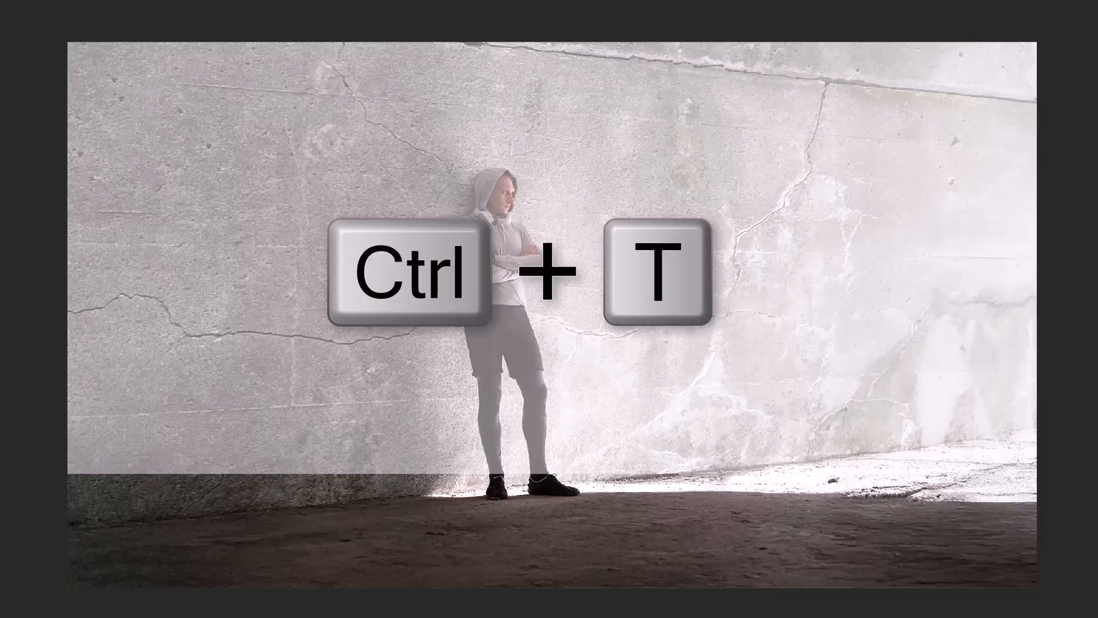
pyautogui.hotkey('ctrl', 't')
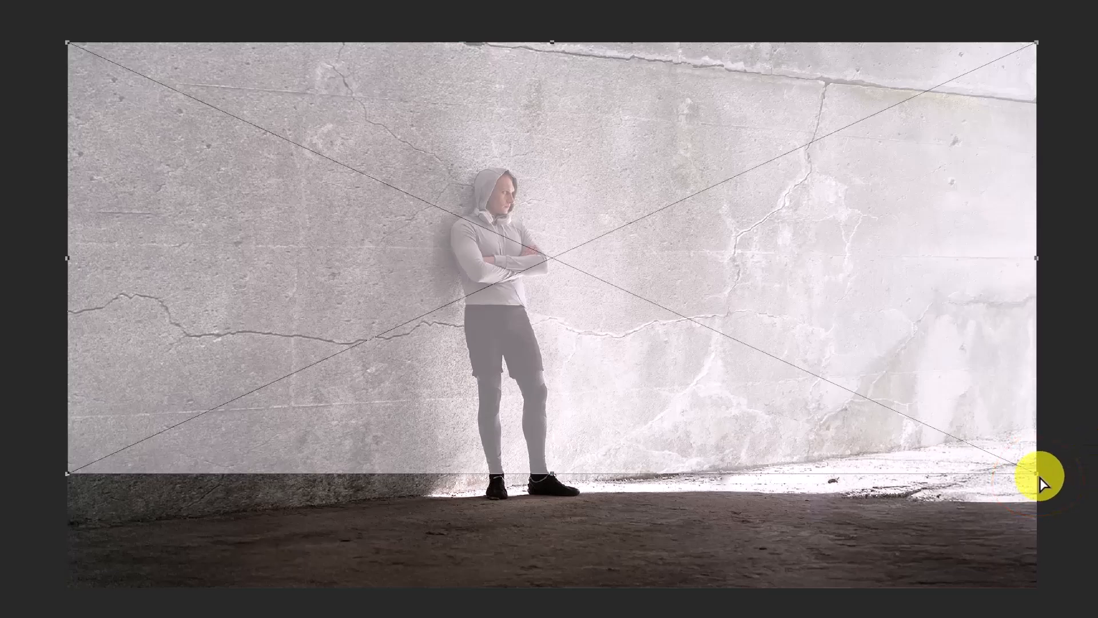
pyautogui.hotkey('ctrl', 'shift')
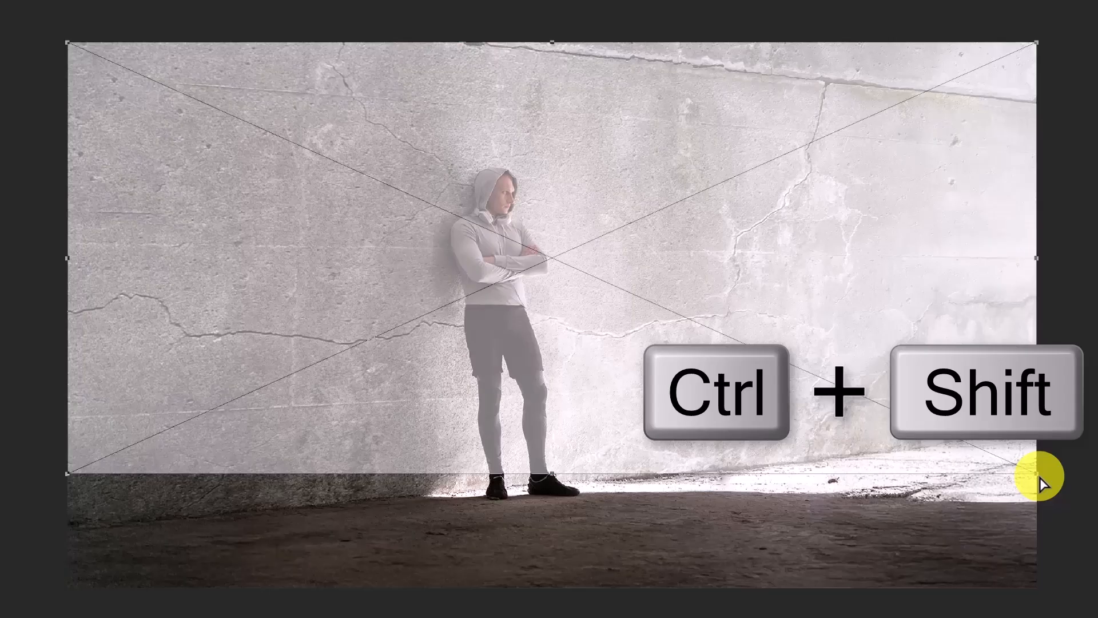
pyautogui.moveTo(1039, 478); pyautogui.dragTo(1044, 441)
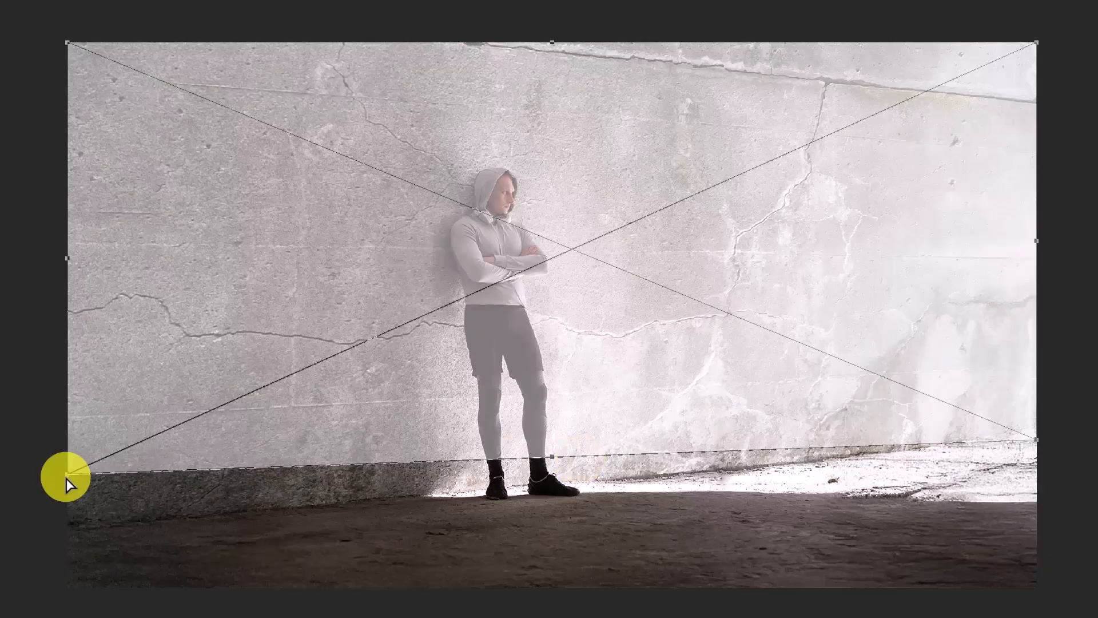
pyautogui.hotkey('ctrl', 'shift')
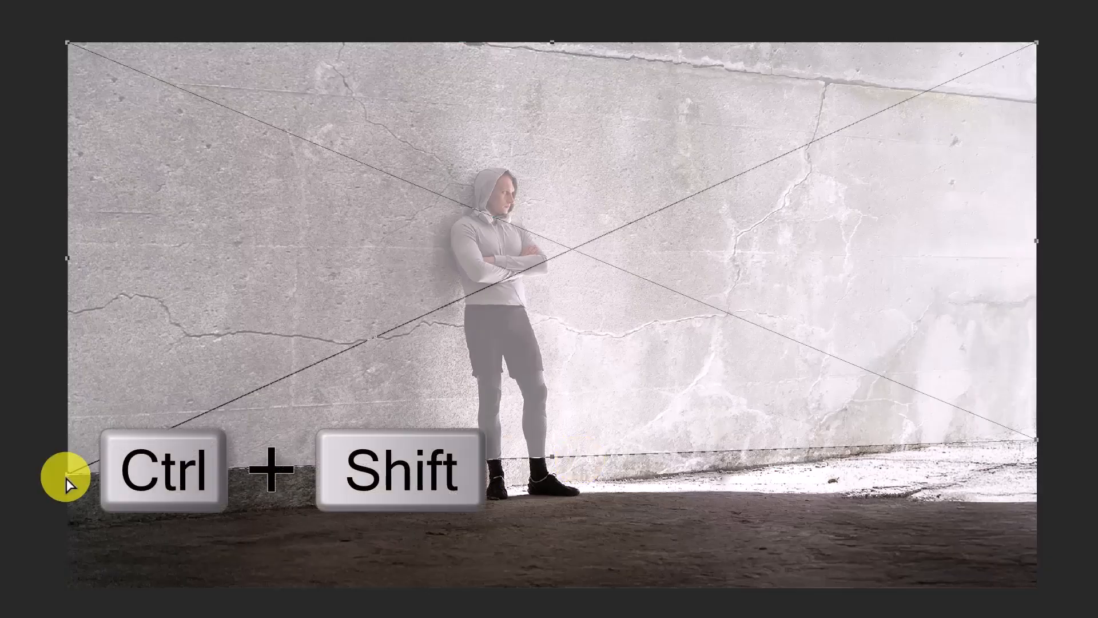
pyautogui.moveTo(66, 482); pyautogui.dragTo(64, 532)
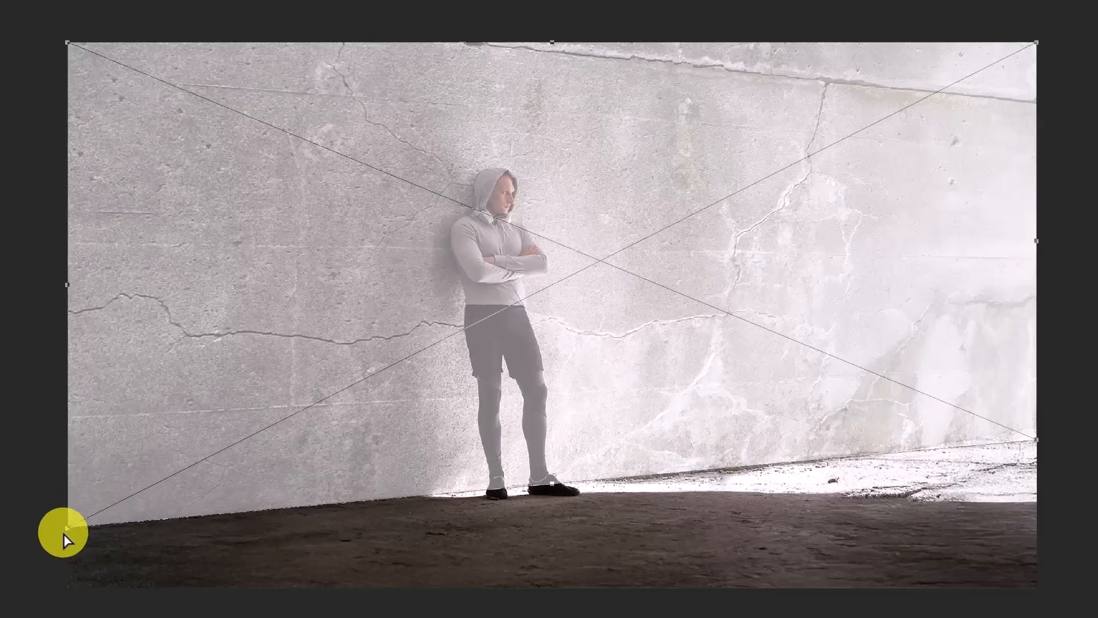
pyautogui.moveTo(1036, 438)
pyautogui.mouseDown()
pyautogui.moveTo(1034, 421)
pyautogui.moveTo(1036, 444)
pyautogui.mouseUp()
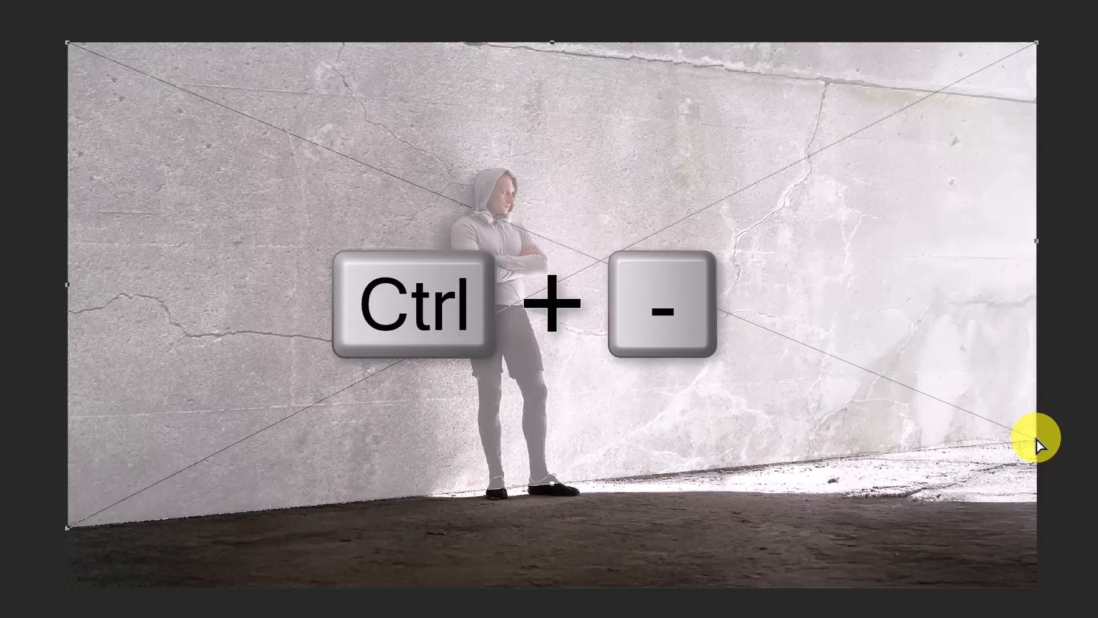
# Skew the white rectangle's upper-left corner upward by about 7.9° to match the wall's upper perspective line, and apply the transform
pyautogui.hotkey('ctrl', '-')
pyautogui.hotkey('ctrl', '-')
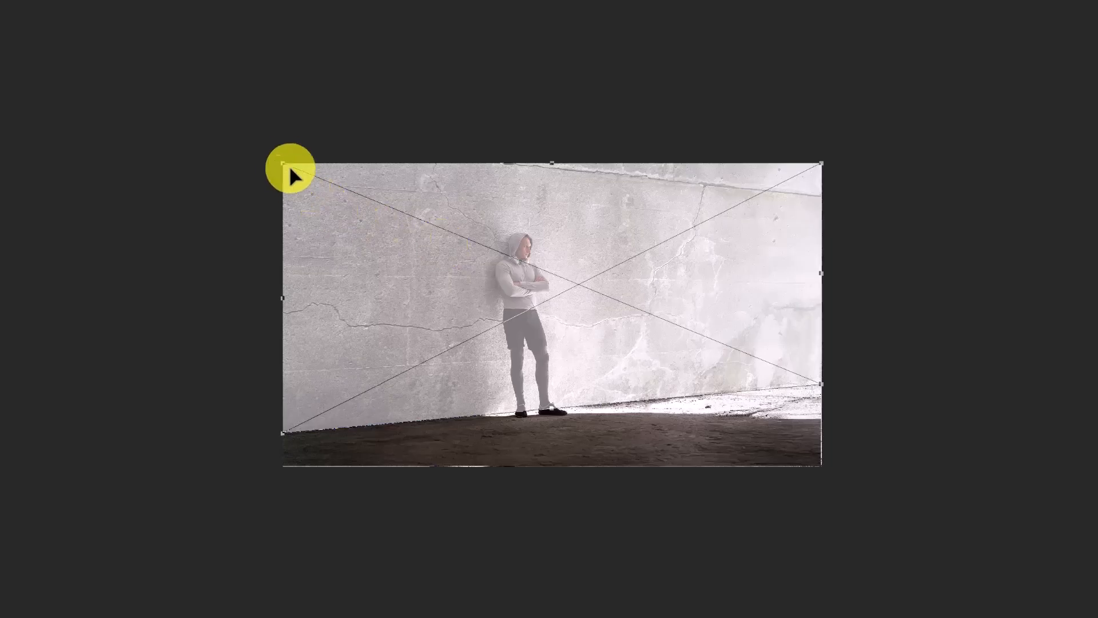
pyautogui.moveTo(282, 164); pyautogui.dragTo(283, 89)
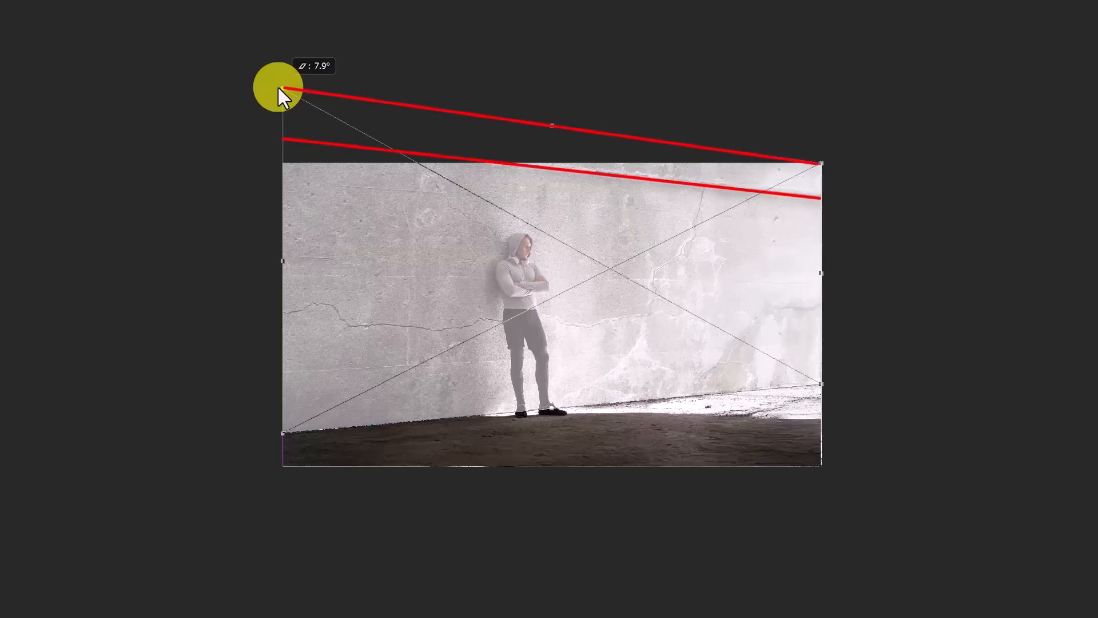
pyautogui.press('Return')
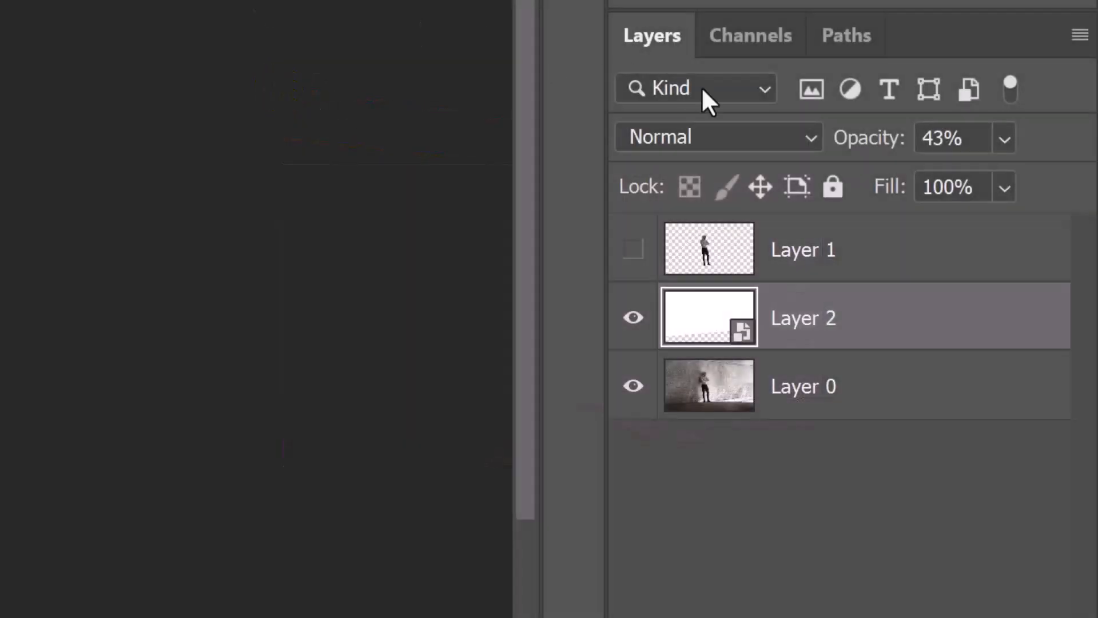
# Set Layer 2's opacity to 100%
pyautogui.click(1003, 143)
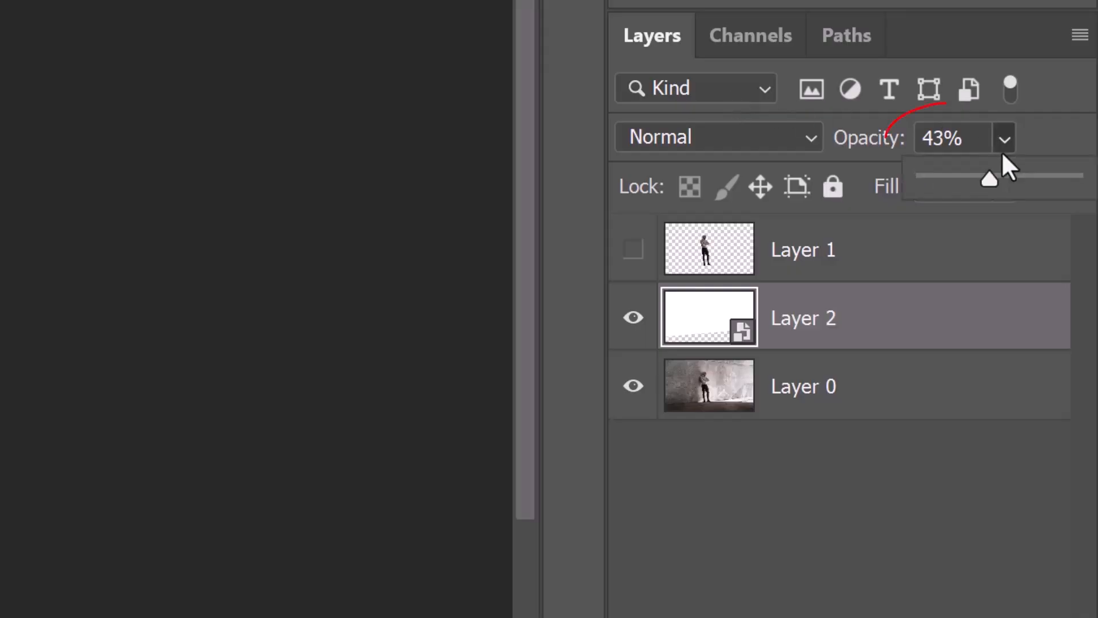
pyautogui.moveTo(989, 179); pyautogui.dragTo(1073, 179)
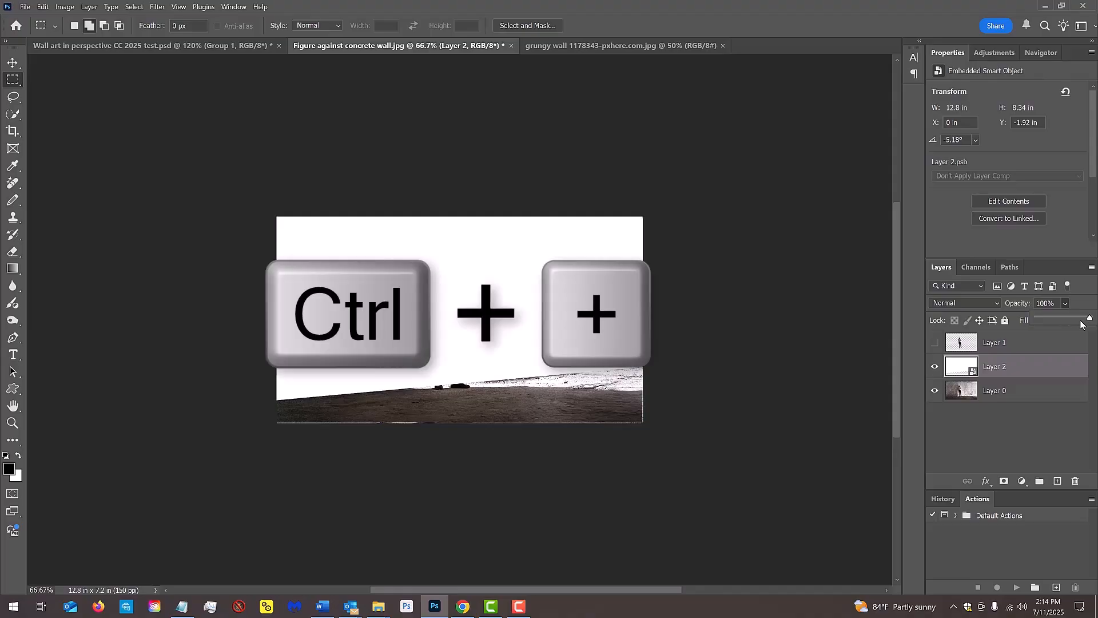
pyautogui.hotkey('ctrl', '+')
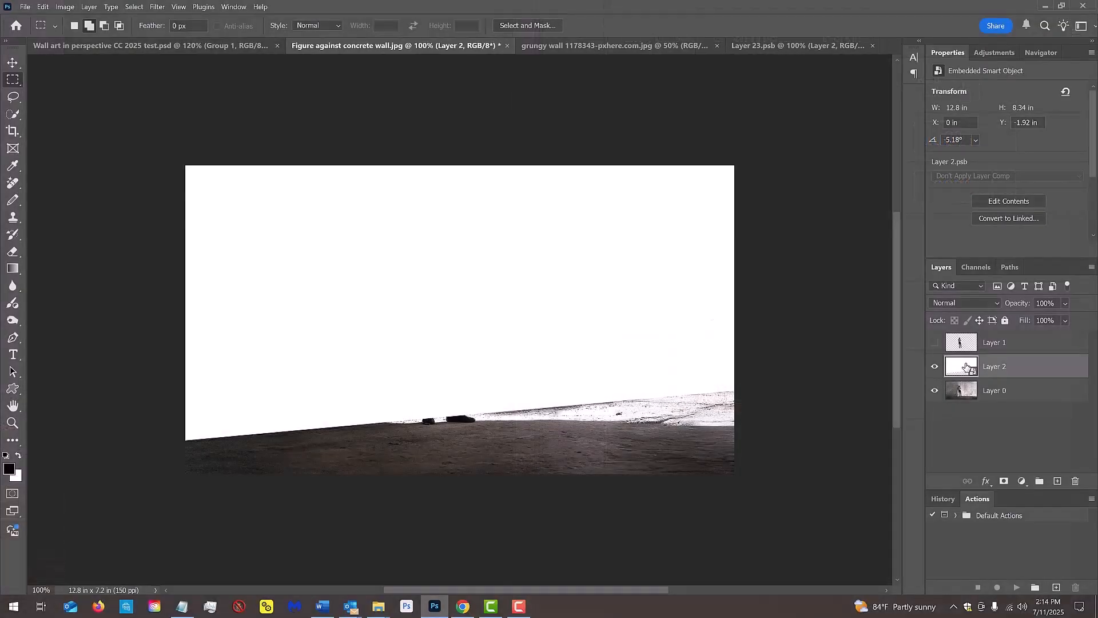
# Open Layer 2's smart object contents and copy the grungy wall image into that document, centred on the canvas
pyautogui.doubleClick(721, 317)
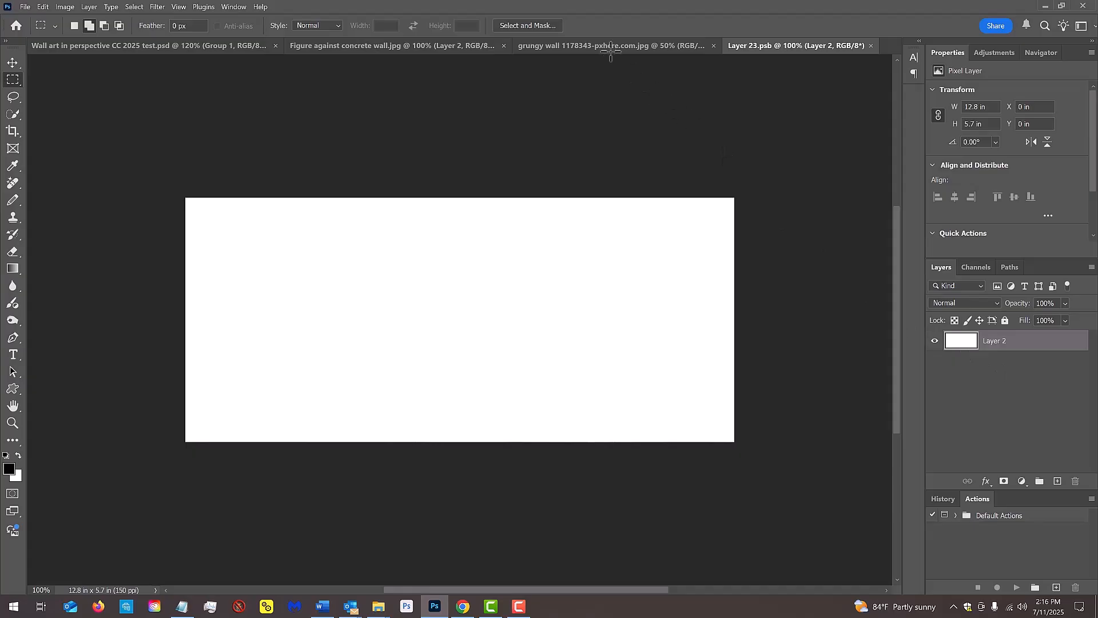
pyautogui.click(603, 45)
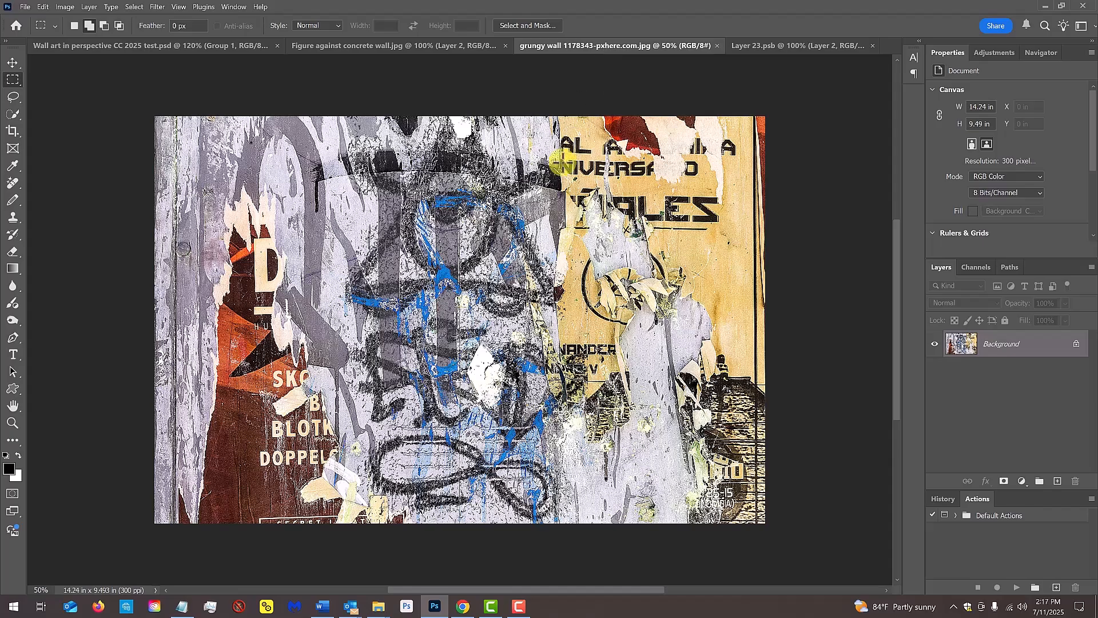
pyautogui.press('v')
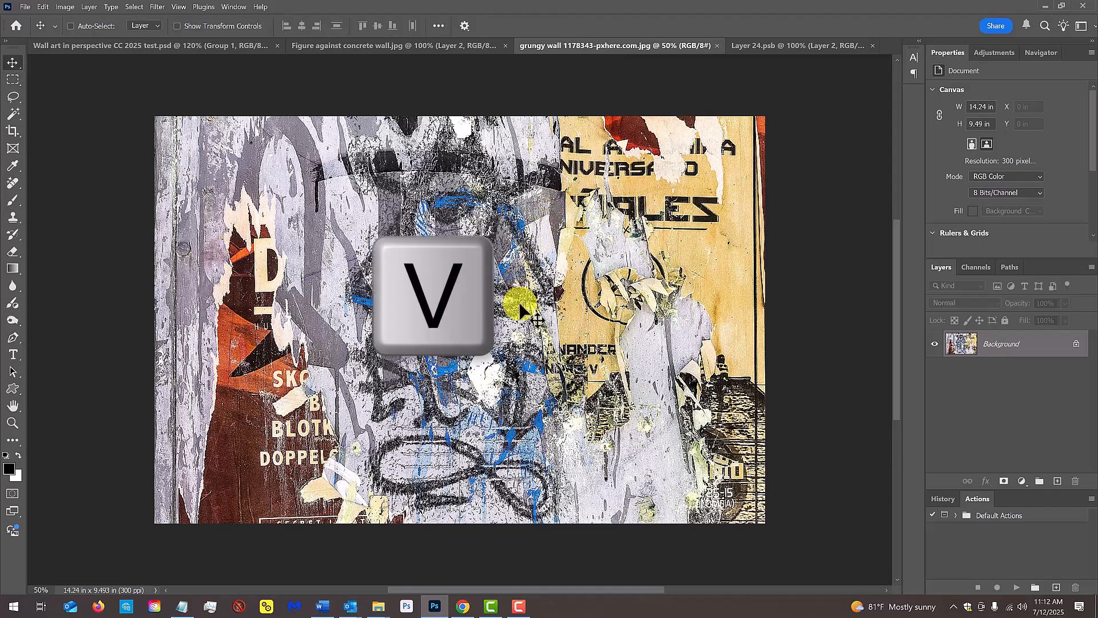
pyautogui.click(781, 46)
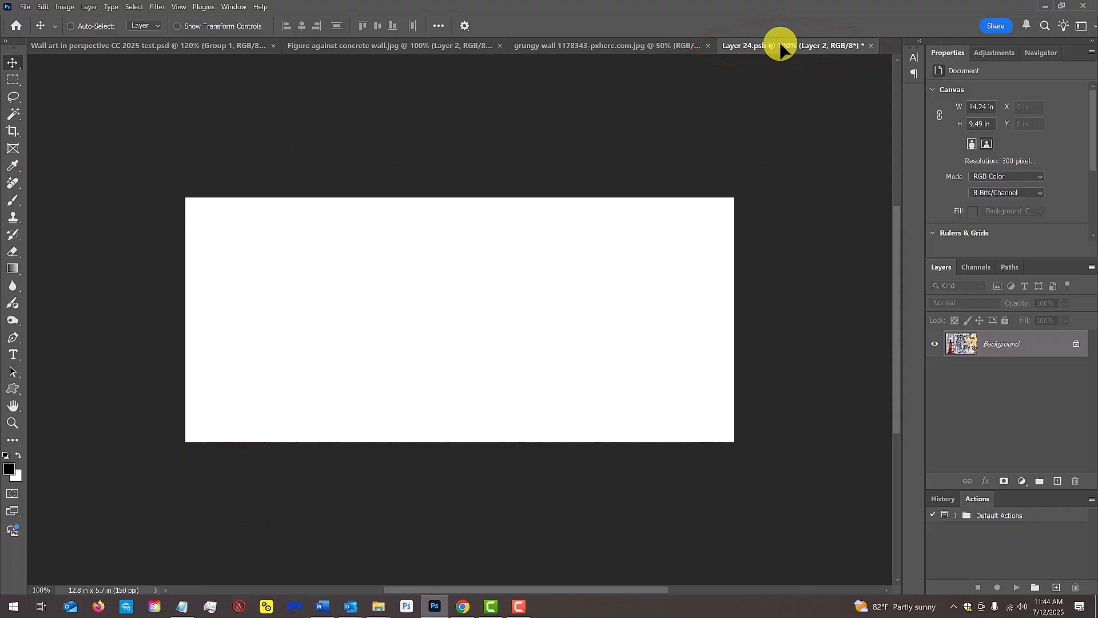
pyautogui.press('shift')
pyautogui.moveTo(781, 46); pyautogui.dragTo(456, 316)
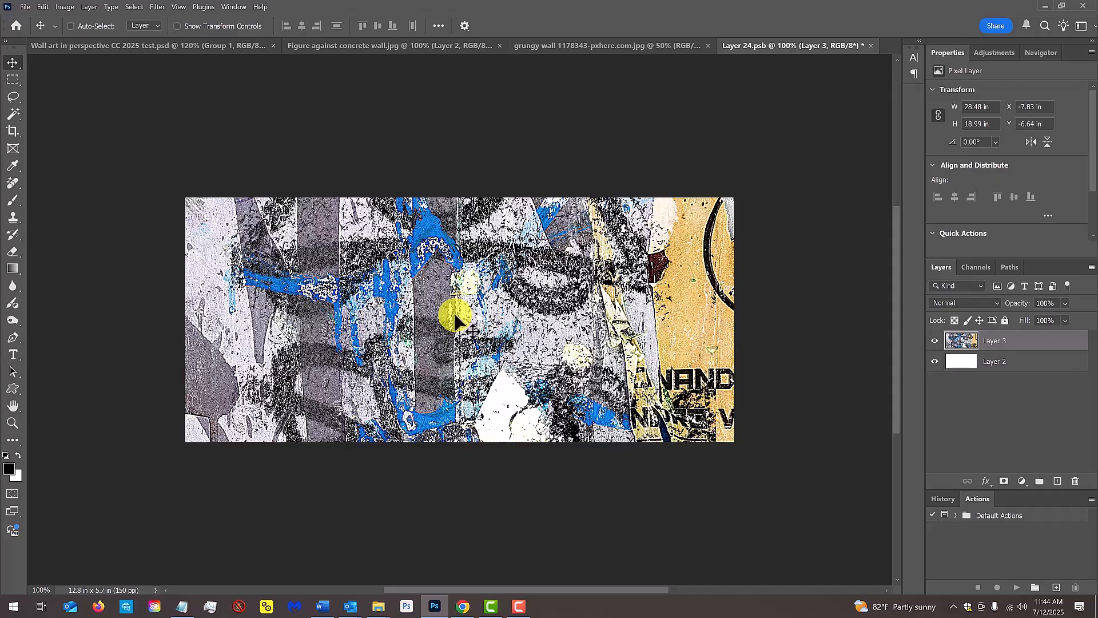
# Scale the graffiti image from its centre to the canvas height and stretch its width to both side edges, applying the transform
pyautogui.hotkey('ctrl', 't')
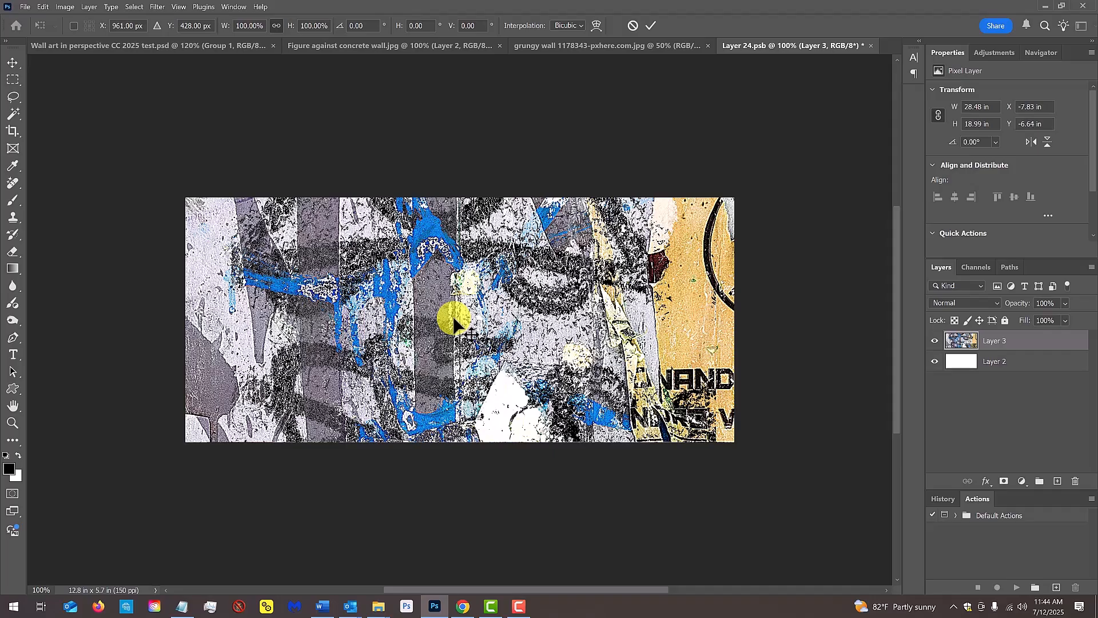
pyautogui.hotkey('ctrl', '0')
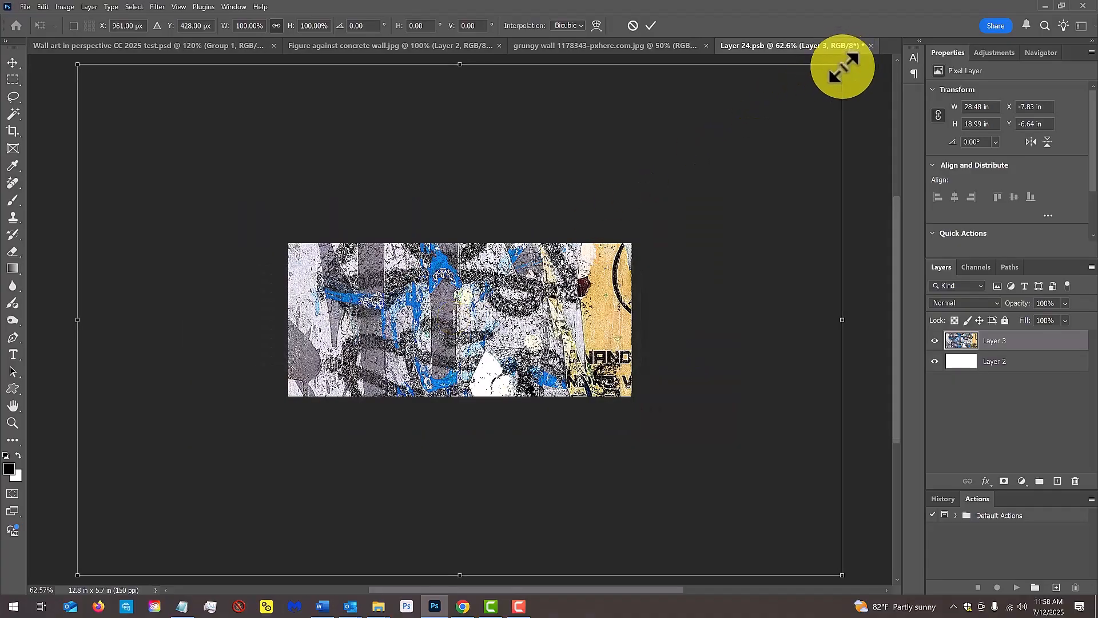
pyautogui.press('alt')
pyautogui.moveTo(843, 67); pyautogui.dragTo(642, 219)
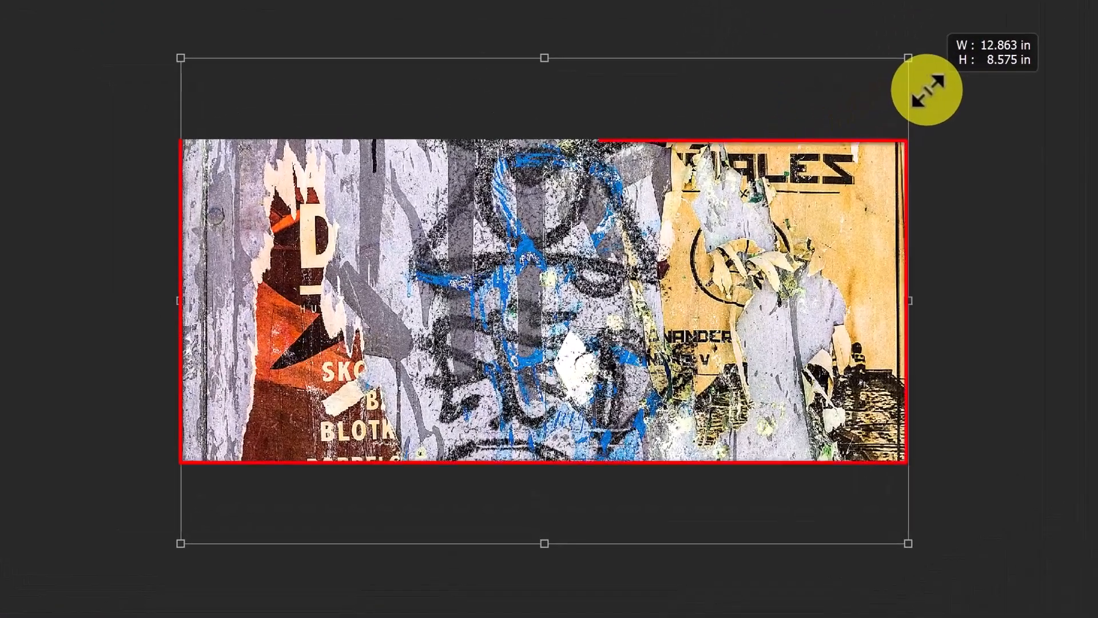
pyautogui.moveTo(927, 90); pyautogui.dragTo(807, 138)
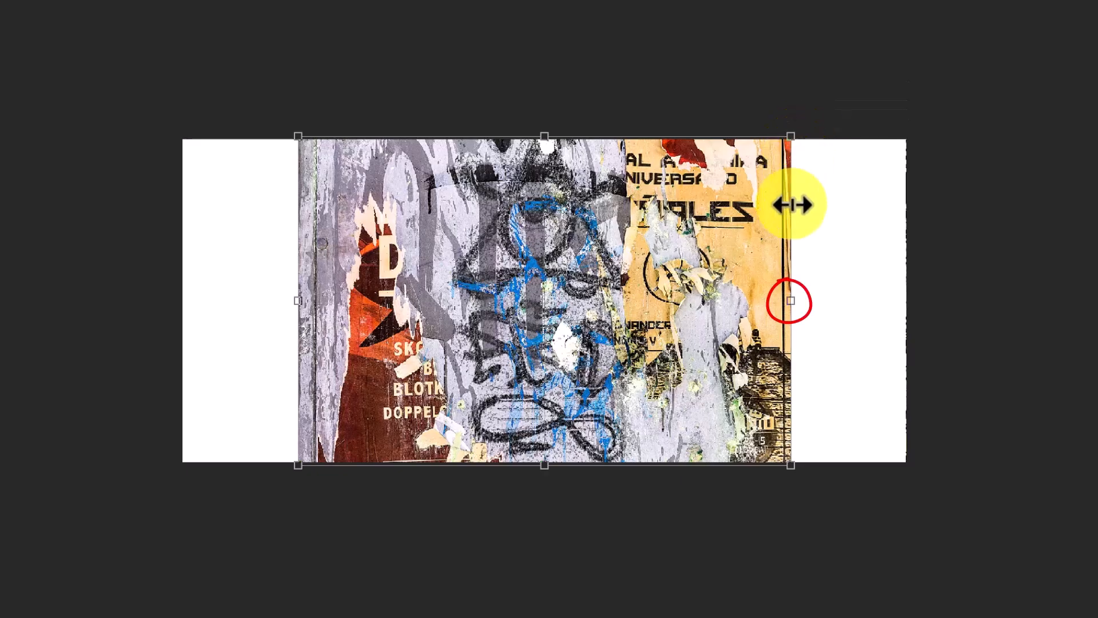
pyautogui.hotkey('alt', 'shift')
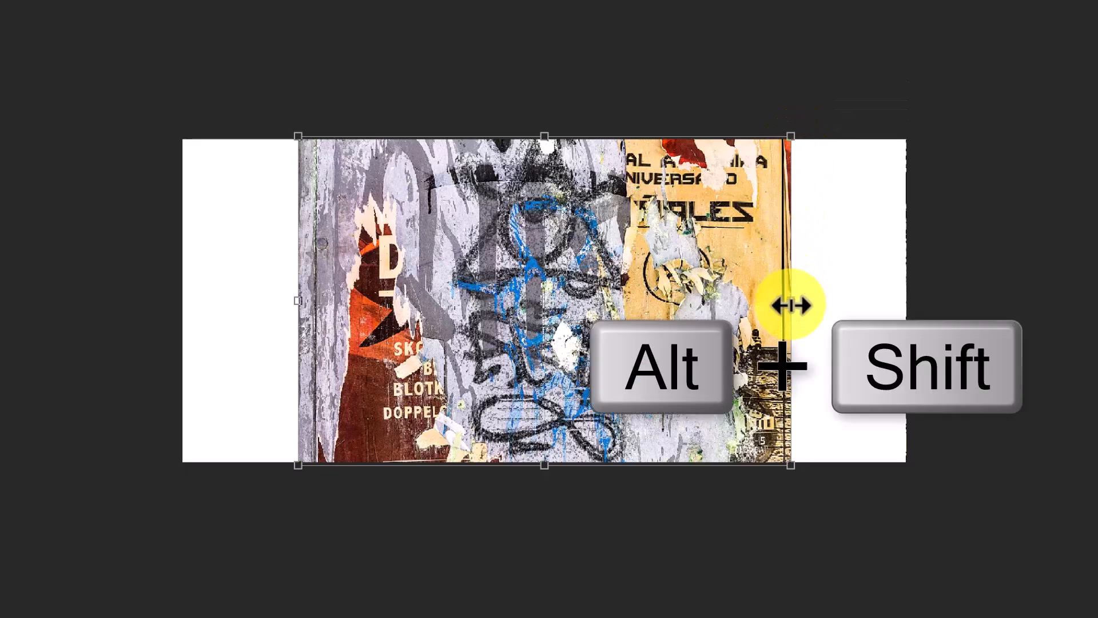
pyautogui.moveTo(791, 305); pyautogui.dragTo(907, 304)
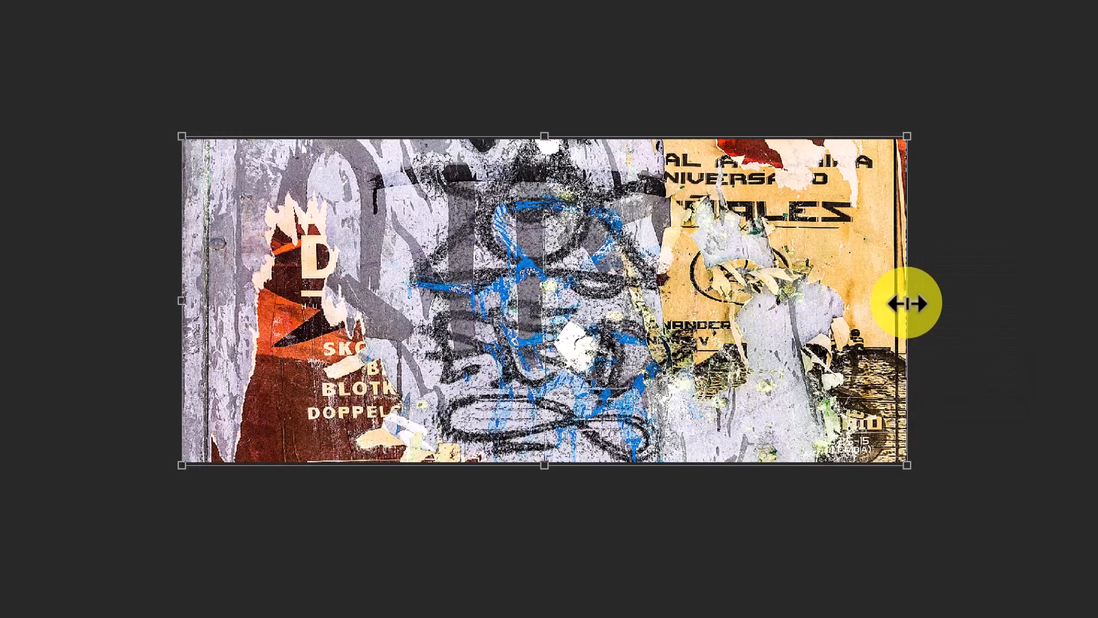
pyautogui.press('Return')
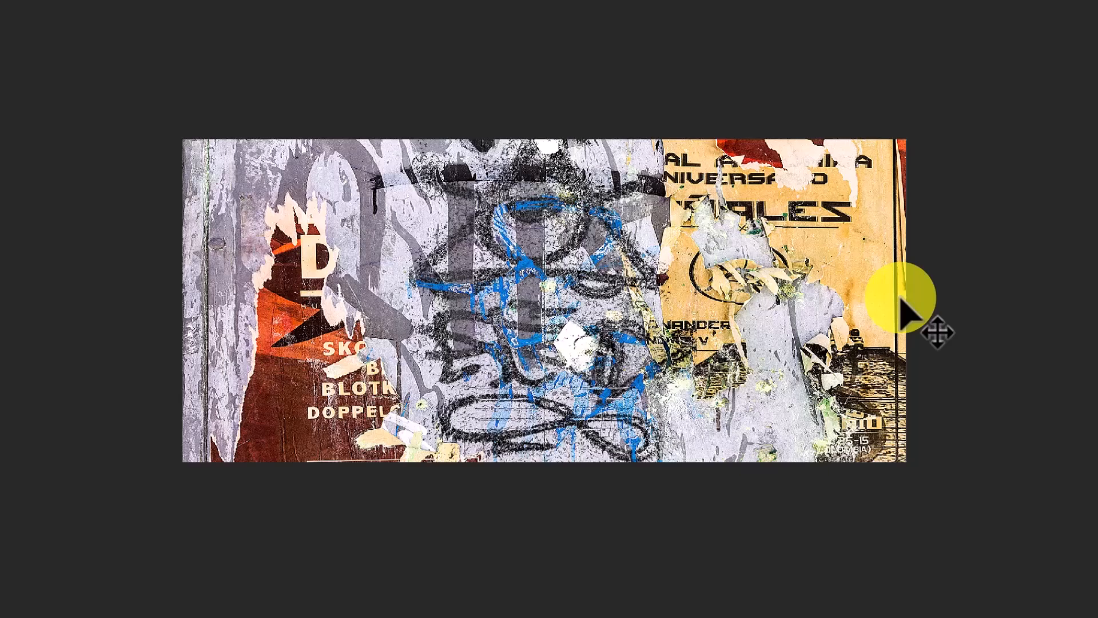
# Crop the smart object document to its full canvas to remove excess image, and clear the selection
pyautogui.hotkey('ctrl', 'a')
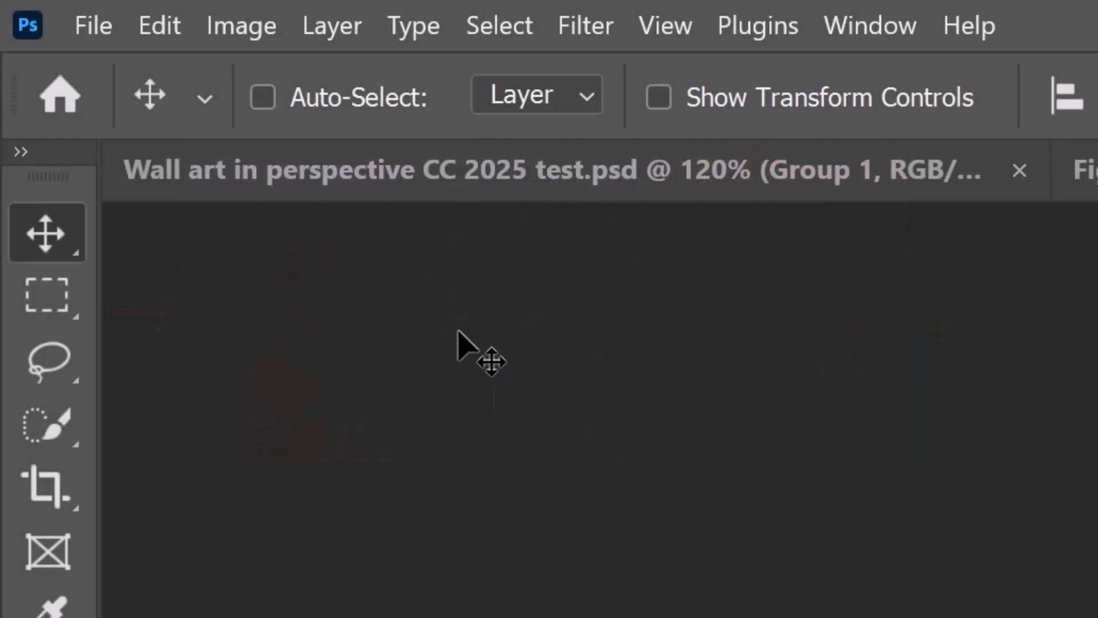
pyautogui.click(240, 29)
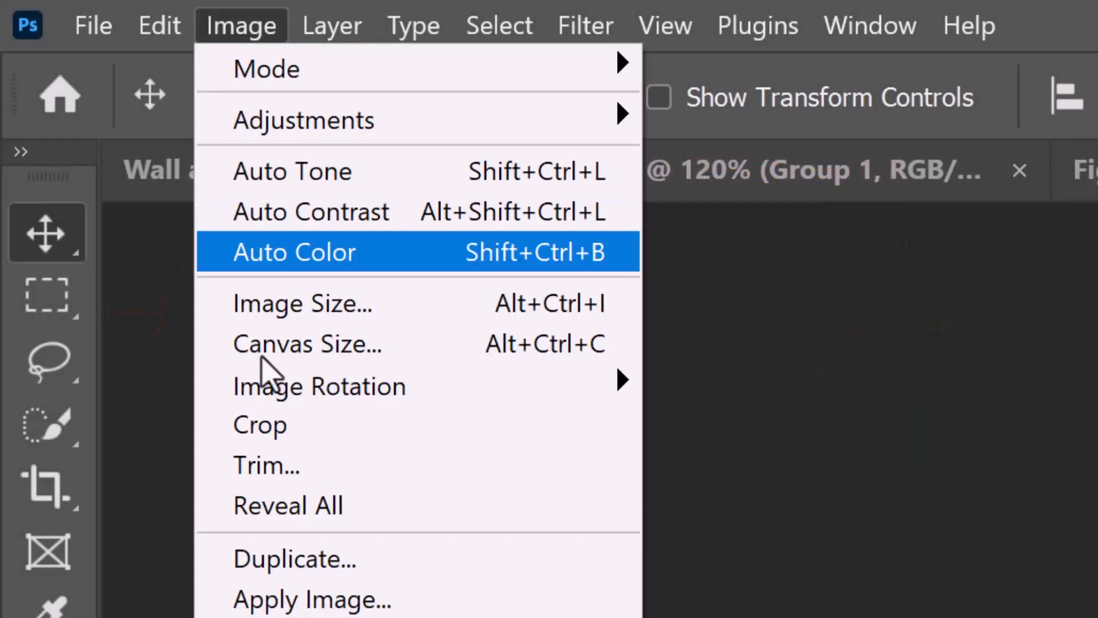
pyautogui.click(260, 424)
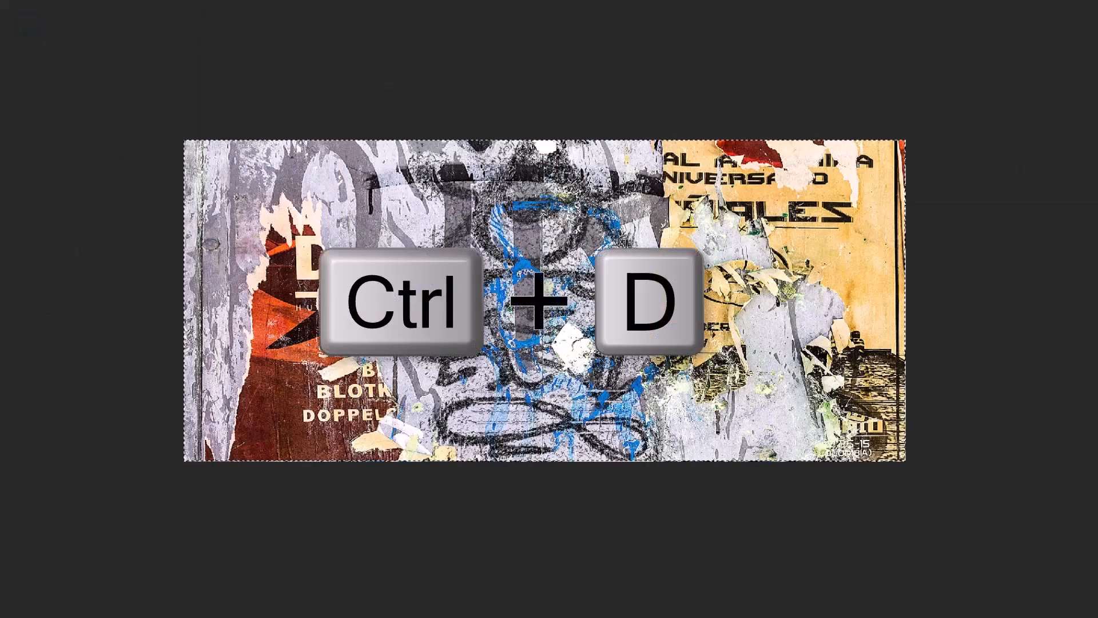
pyautogui.hotkey('ctrl', 'd')
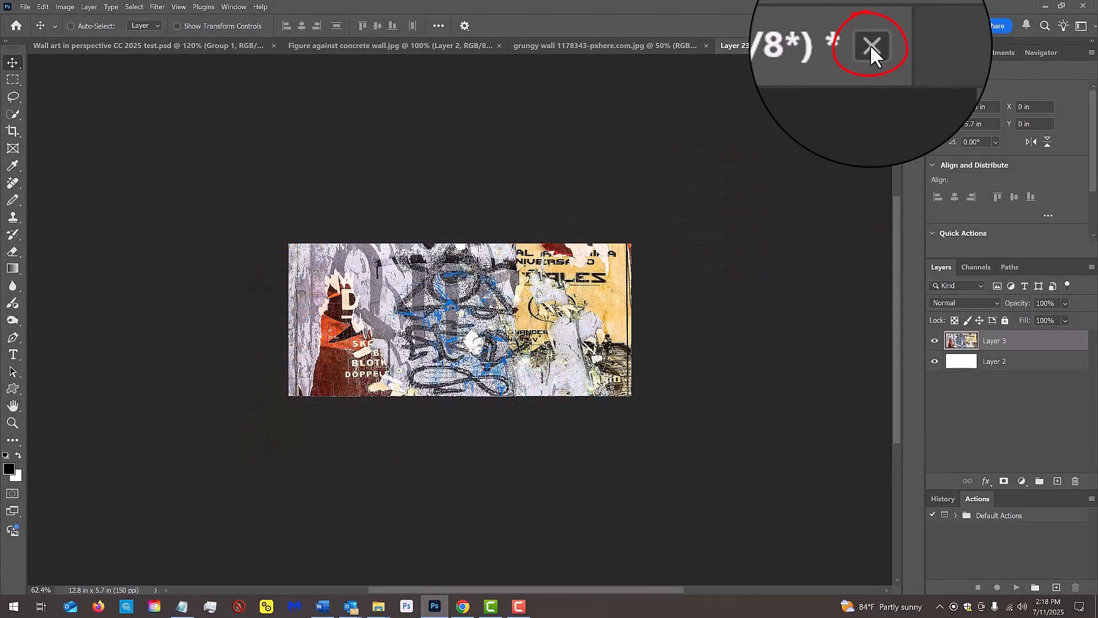
# Close the smart object document with its changes saved and return to Figure against concrete wall.jpg
pyautogui.click(870, 45)
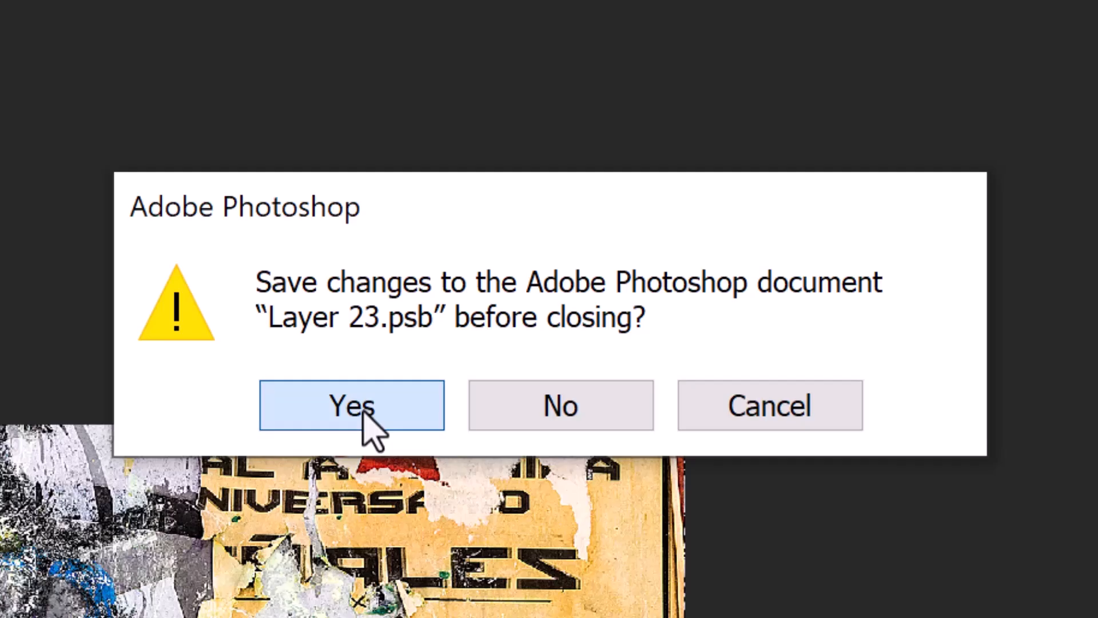
pyautogui.click(364, 412)
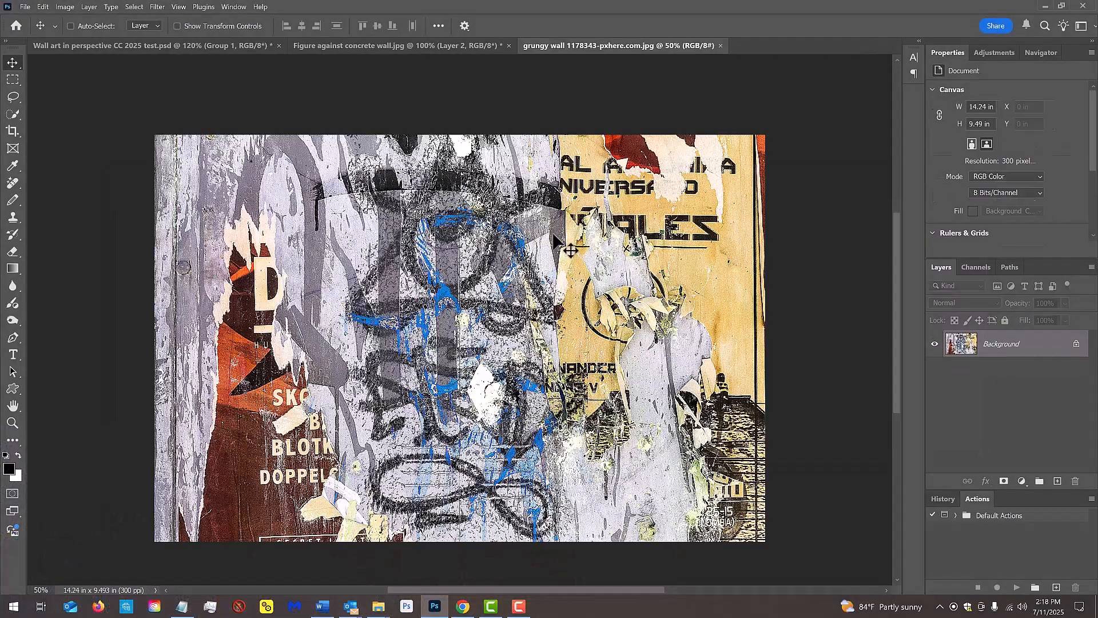
pyautogui.click(419, 46)
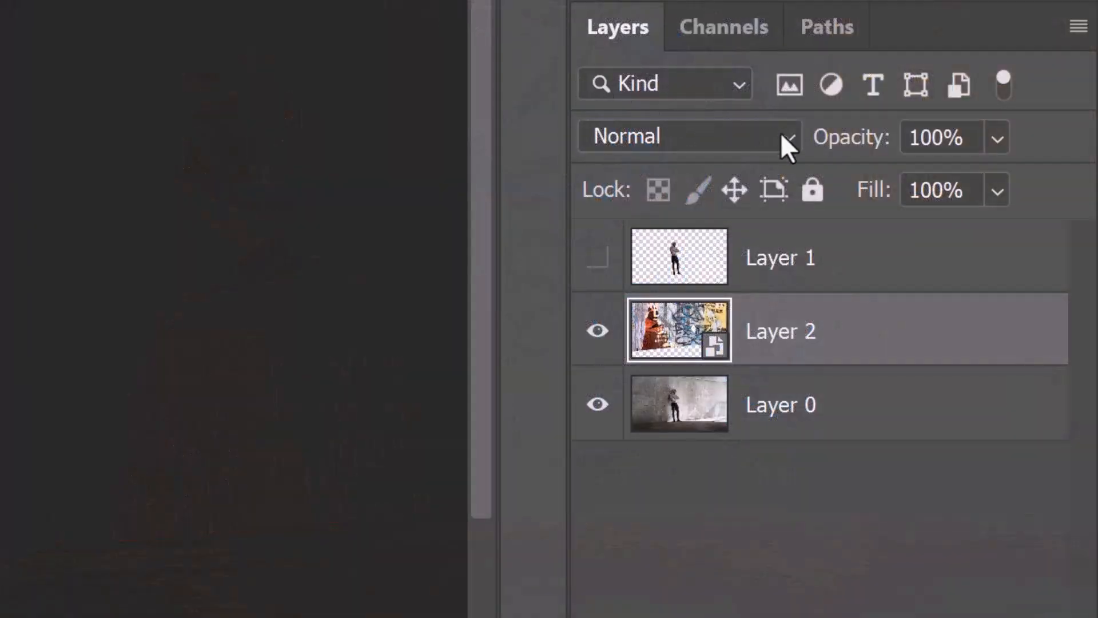
# Set Layer 2's blend mode to Multiply
pyautogui.click(782, 136)
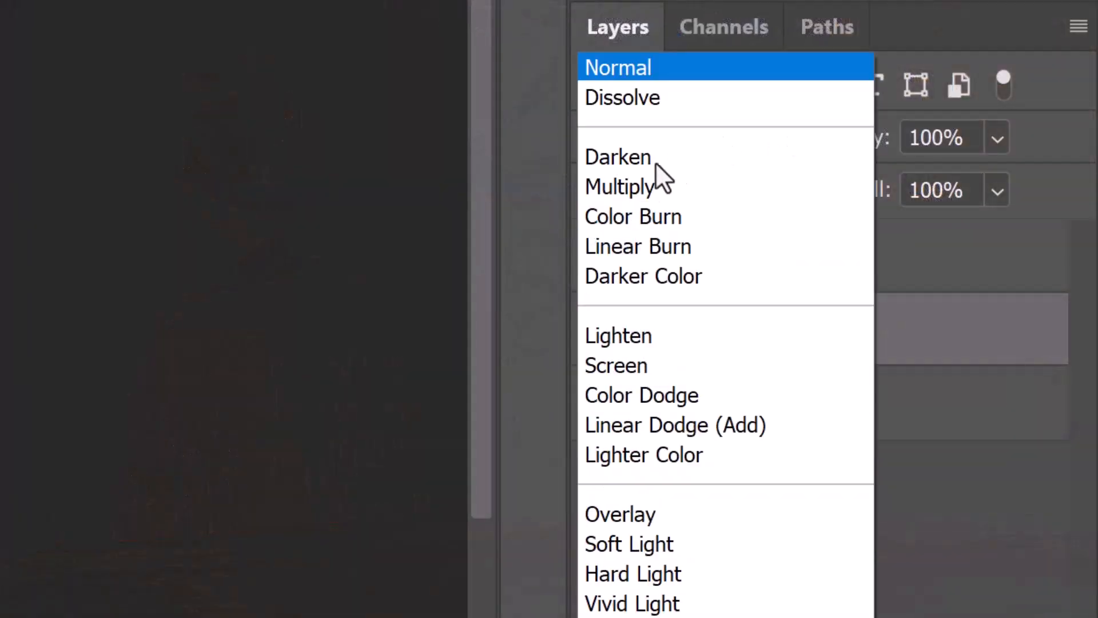
pyautogui.click(633, 187)
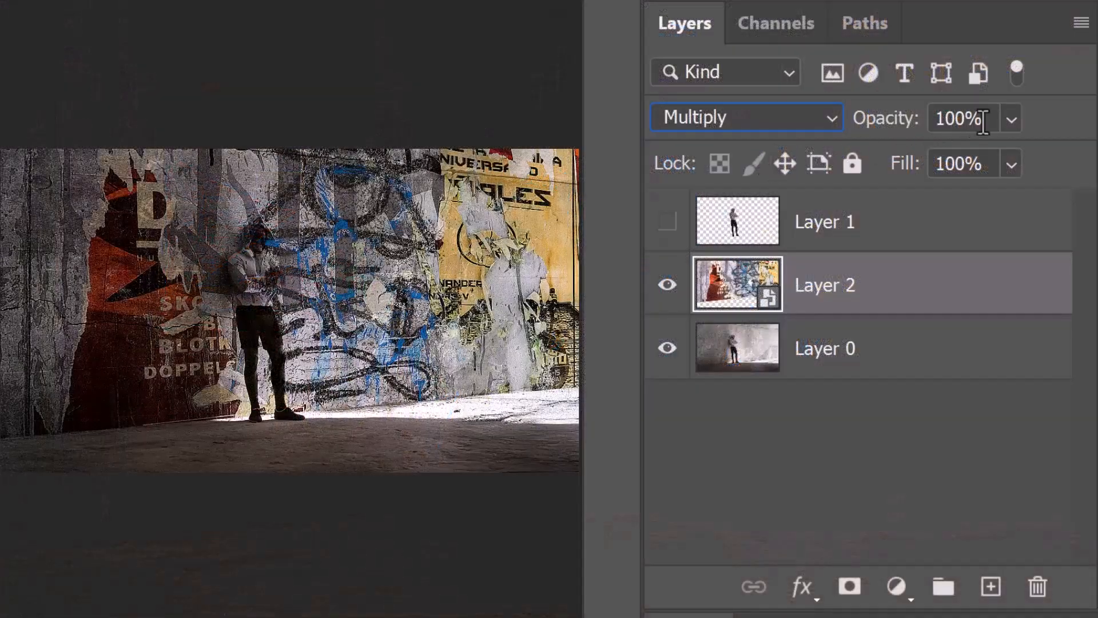
# Set Layer 2's opacity to 90%
pyautogui.click(989, 119)
pyautogui.write('90')
pyautogui.press('Return')
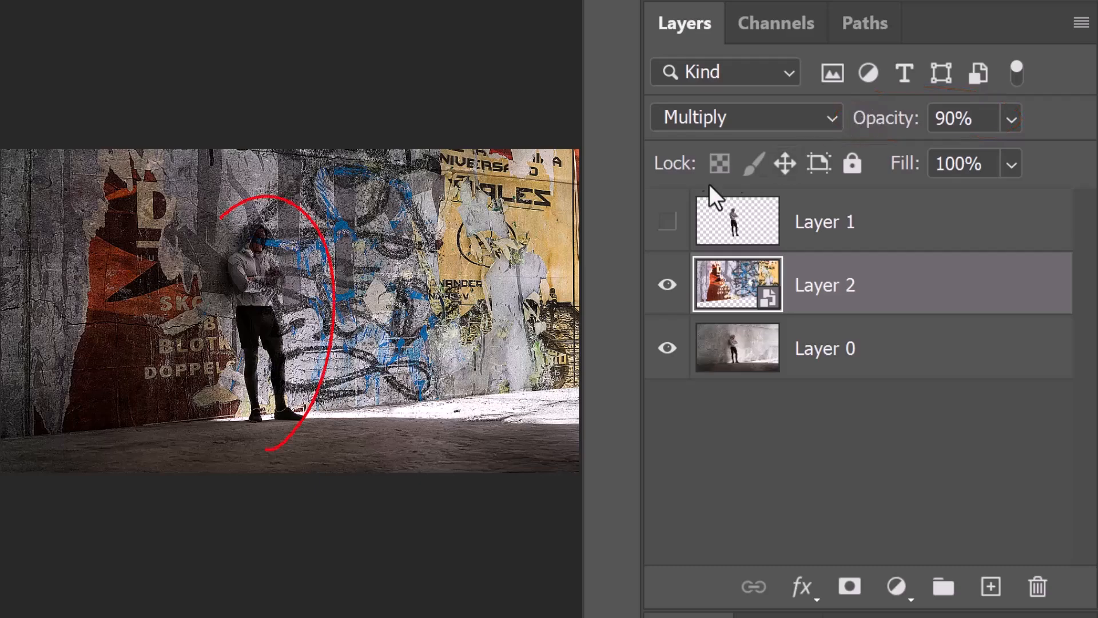
# Make Layer 1 visible and open the blending options of Layer 2
pyautogui.click(667, 223)
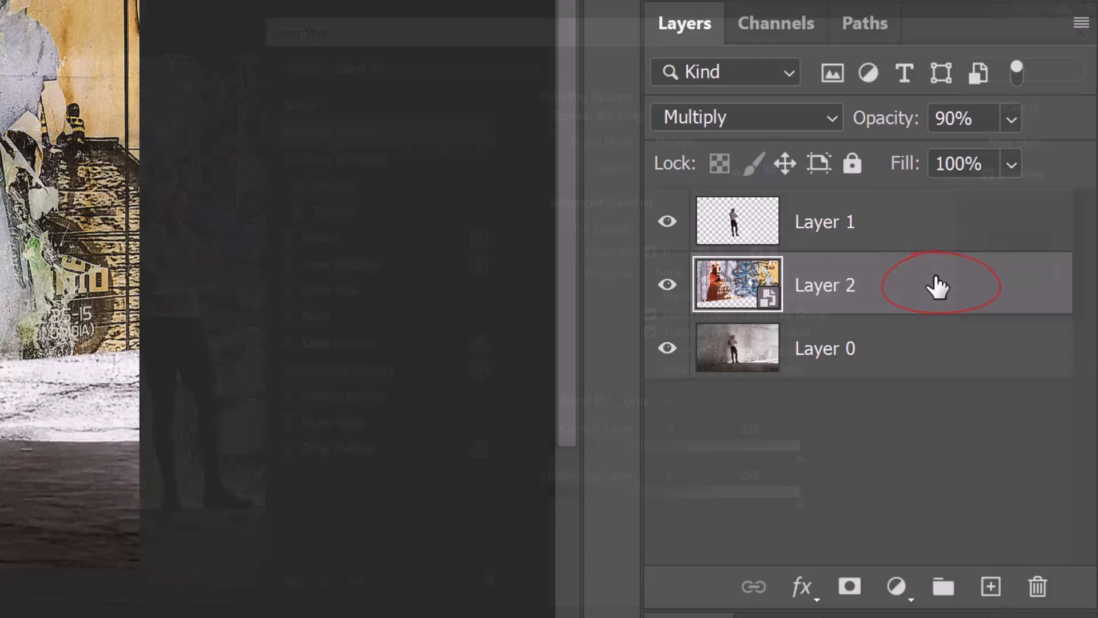
pyautogui.doubleClick(938, 285)
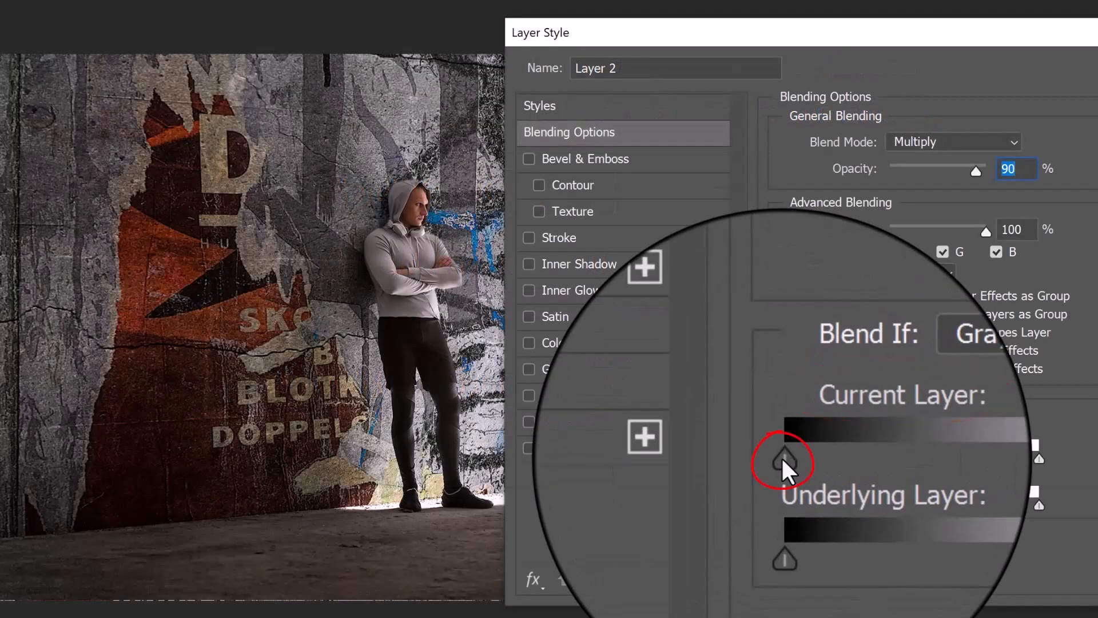
# Try the Underlying Layer's black Blend If slider at 129 and its white slider near mid-range, returning each to its end
pyautogui.moveTo(782, 457)
pyautogui.mouseDown()
pyautogui.moveTo(941, 457)
pyautogui.moveTo(773, 438)
pyautogui.mouseUp()
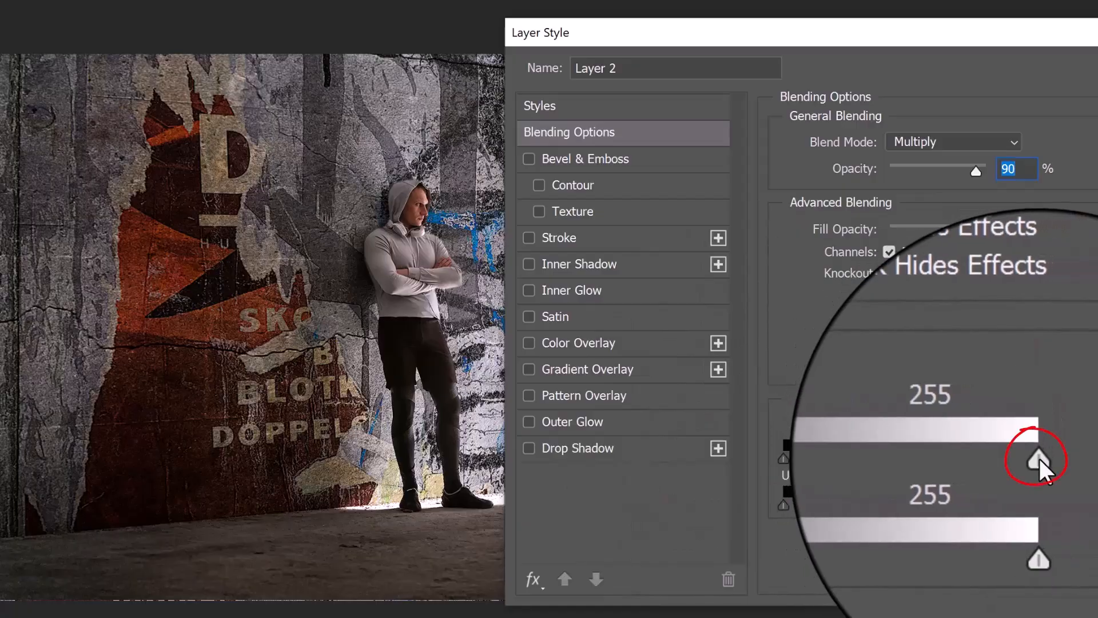
pyautogui.moveTo(1038, 459)
pyautogui.mouseDown()
pyautogui.moveTo(873, 438)
pyautogui.moveTo(1039, 451)
pyautogui.mouseUp()
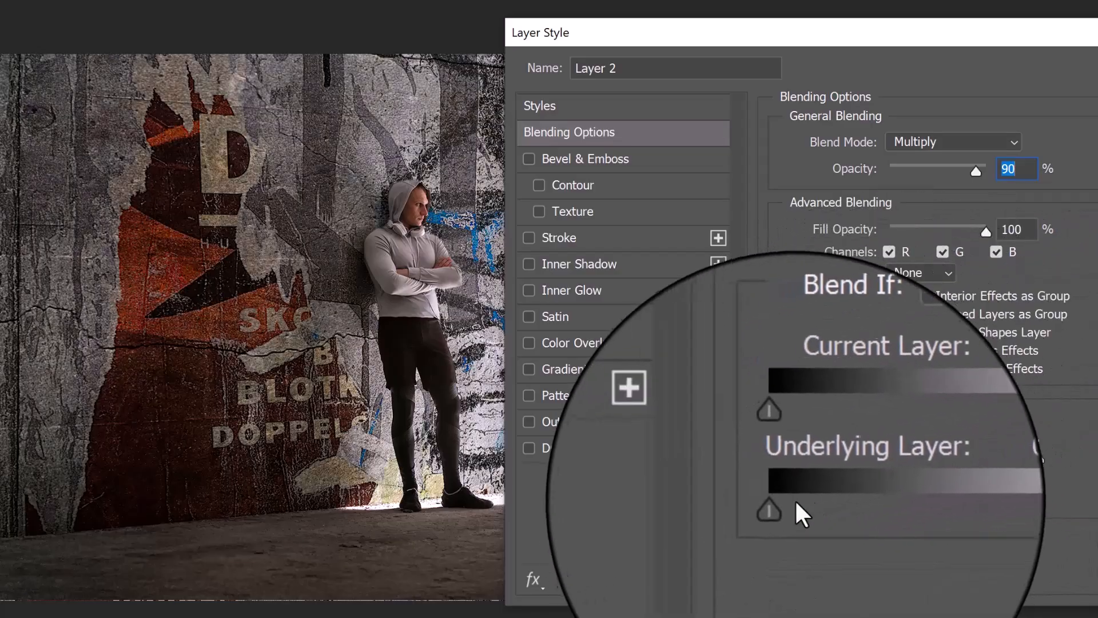
pyautogui.moveTo(781, 505); pyautogui.dragTo(914, 510)
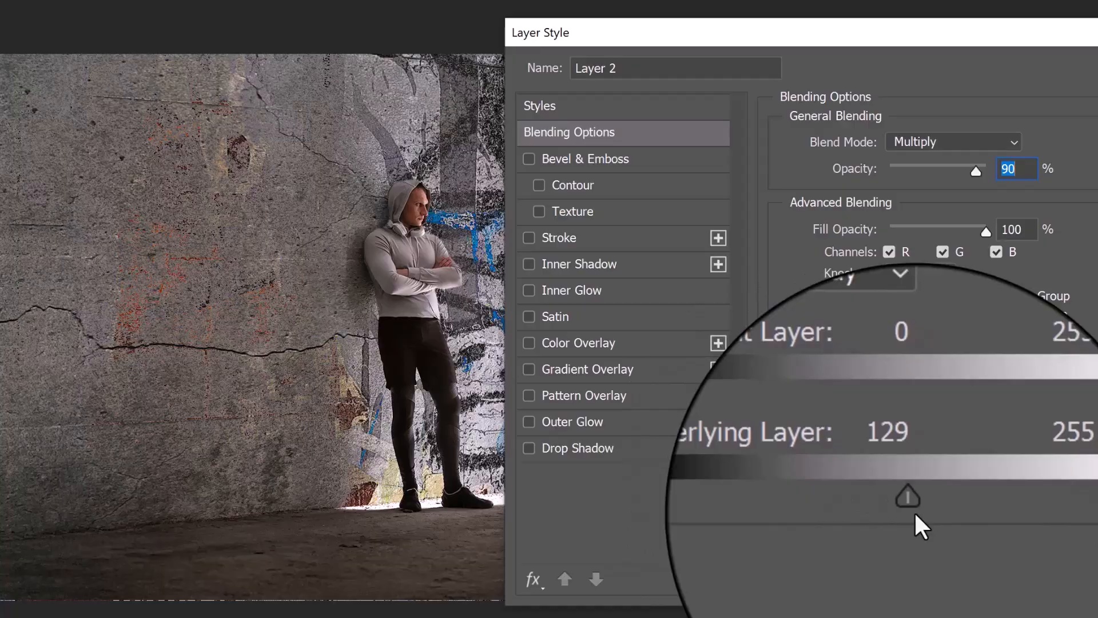
pyautogui.moveTo(913, 510); pyautogui.dragTo(783, 506)
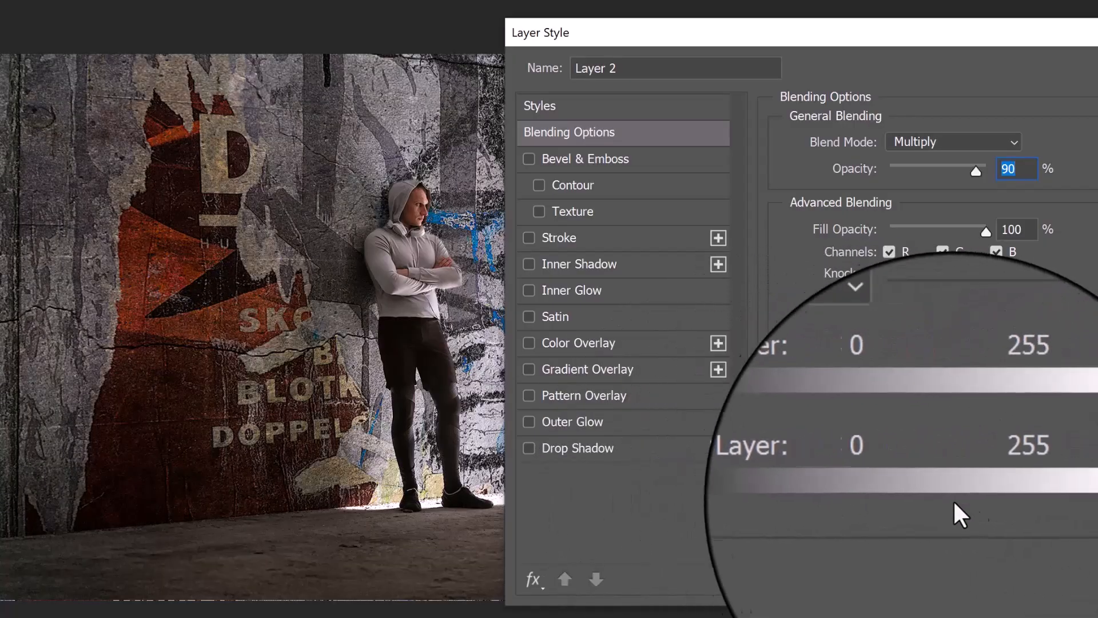
pyautogui.moveTo(1027, 505); pyautogui.dragTo(893, 488)
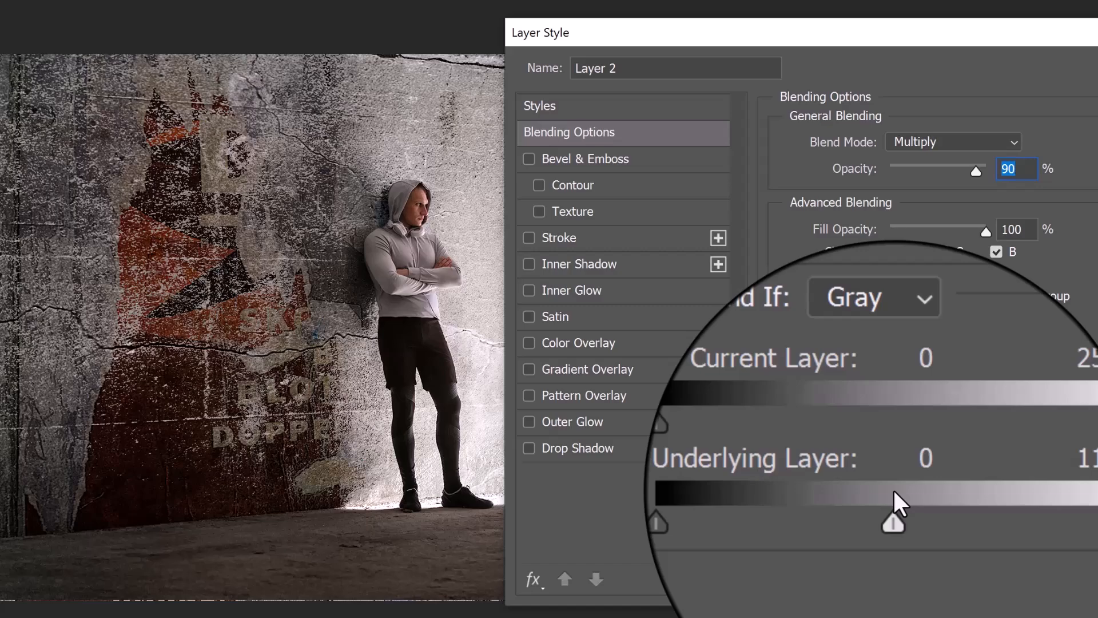
pyautogui.moveTo(893, 488); pyautogui.dragTo(1041, 496)
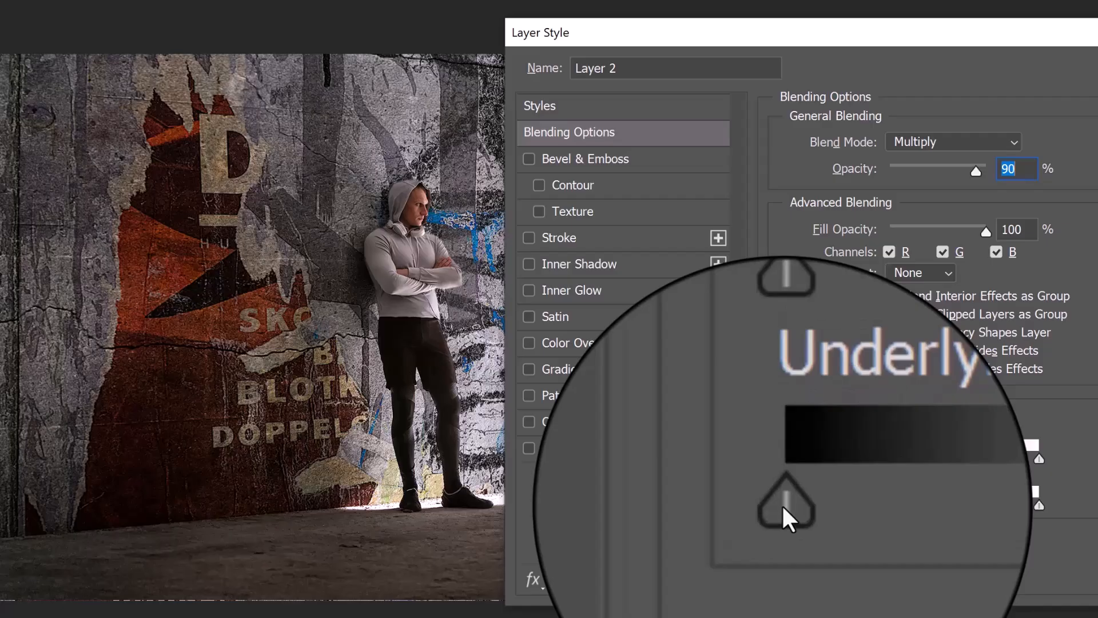
# Split the Underlying Layer's Blend If sliders to 0/95 for the shadows and 234/255 for the highlights, and apply the layer style
pyautogui.press('alt')
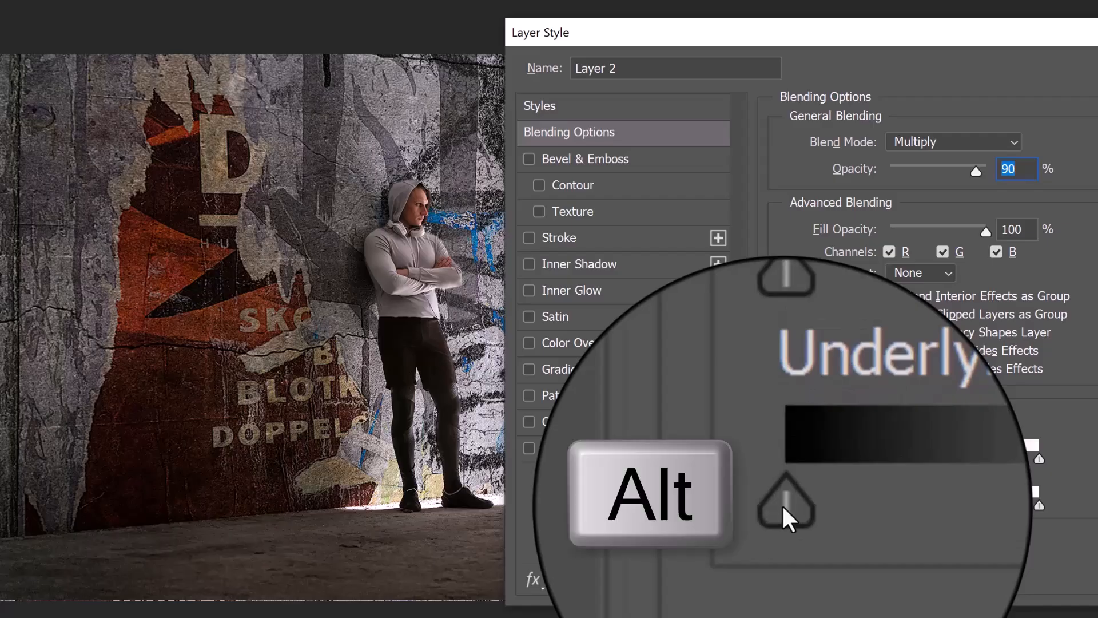
pyautogui.moveTo(781, 503); pyautogui.dragTo(878, 513)
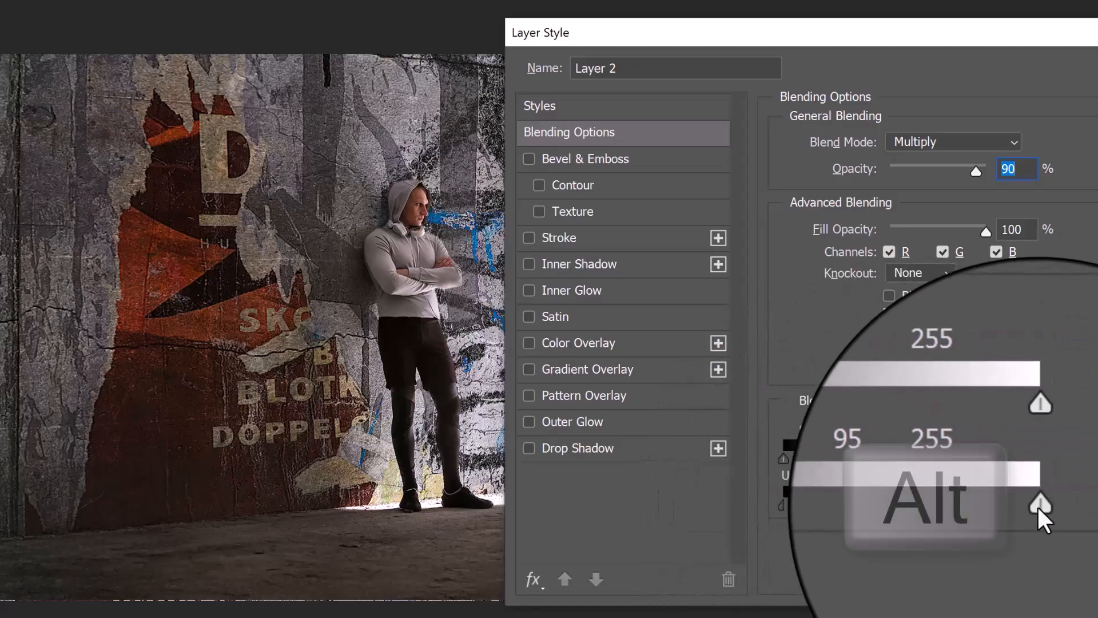
pyautogui.moveTo(1038, 506); pyautogui.dragTo(1017, 504)
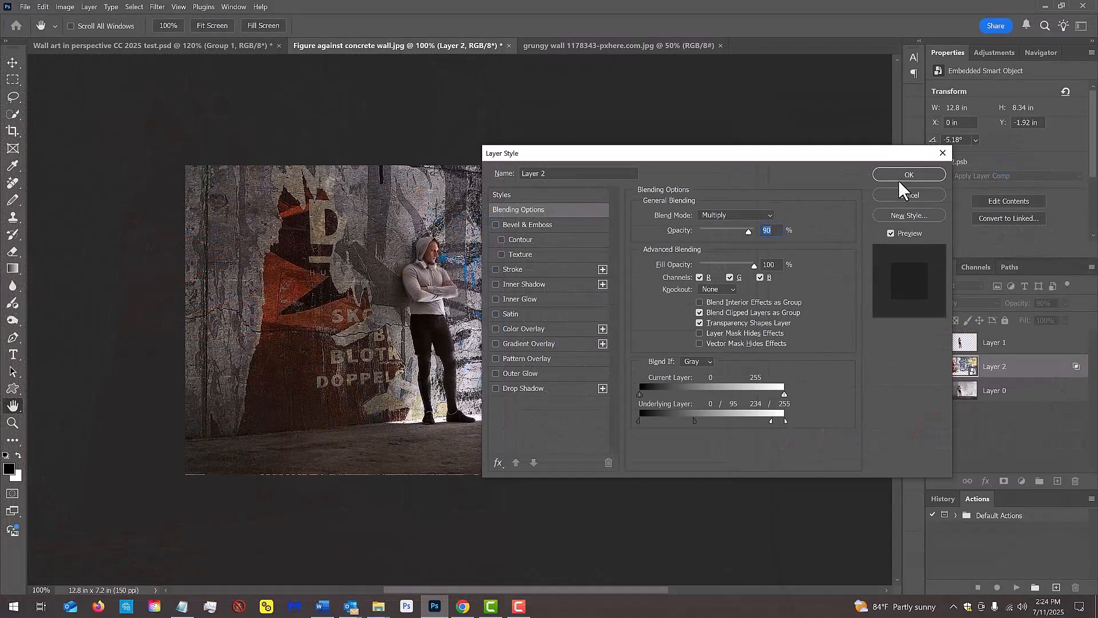
pyautogui.click(901, 174)
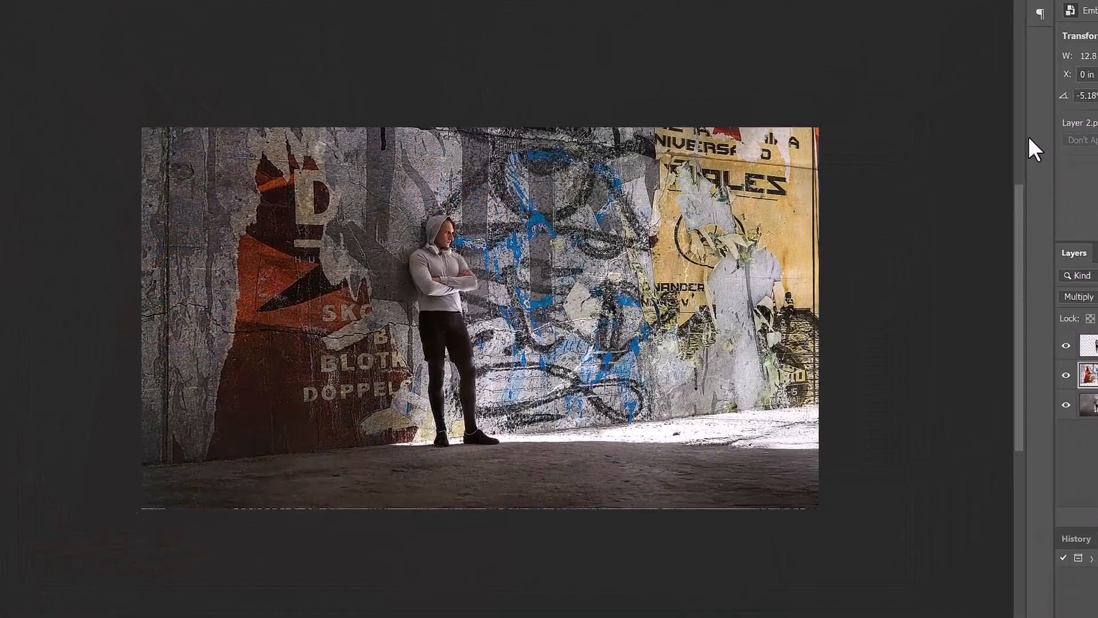